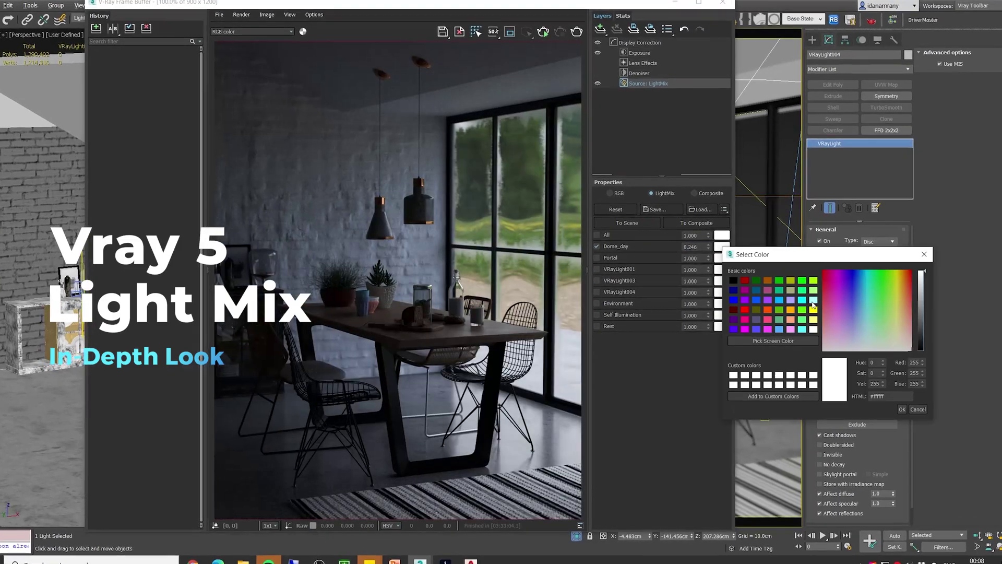
Tint Dome_day blue, then enable VRayLight001 at 0.374 in pale yellow.
drag(854, 307, 856, 302)
click(902, 410)
click(597, 269)
drag(709, 270, 708, 292)
click(719, 270)
click(897, 341)
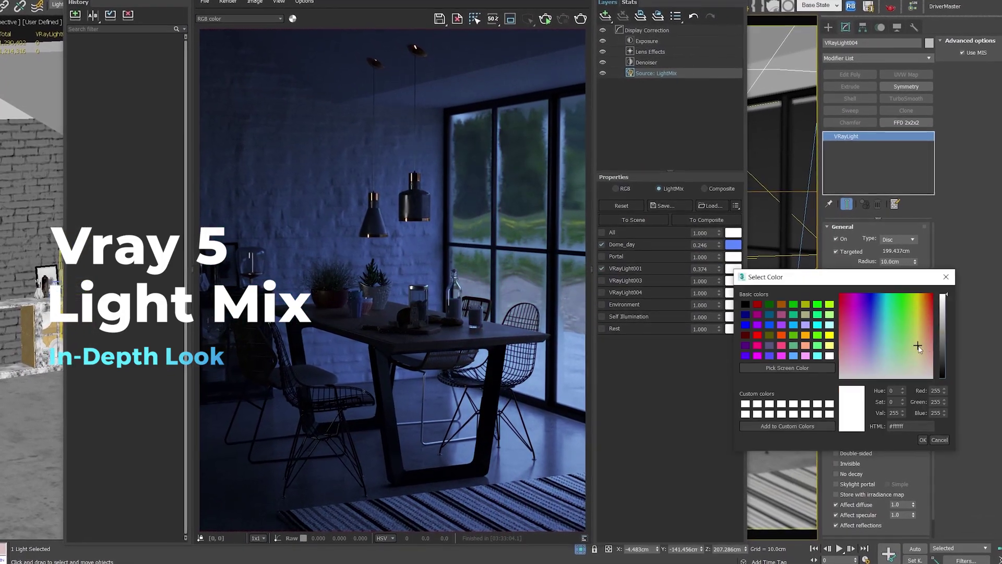
click(918, 347)
click(923, 439)
Enable VRayLight003 in the light mix and make it orange.
click(602, 280)
click(734, 281)
click(930, 339)
click(923, 439)
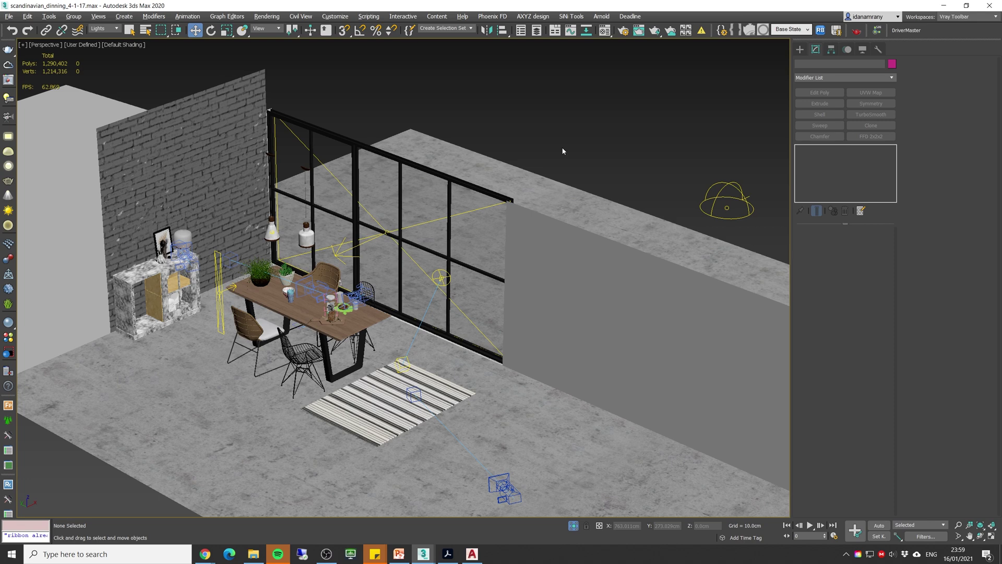
click(674, 208)
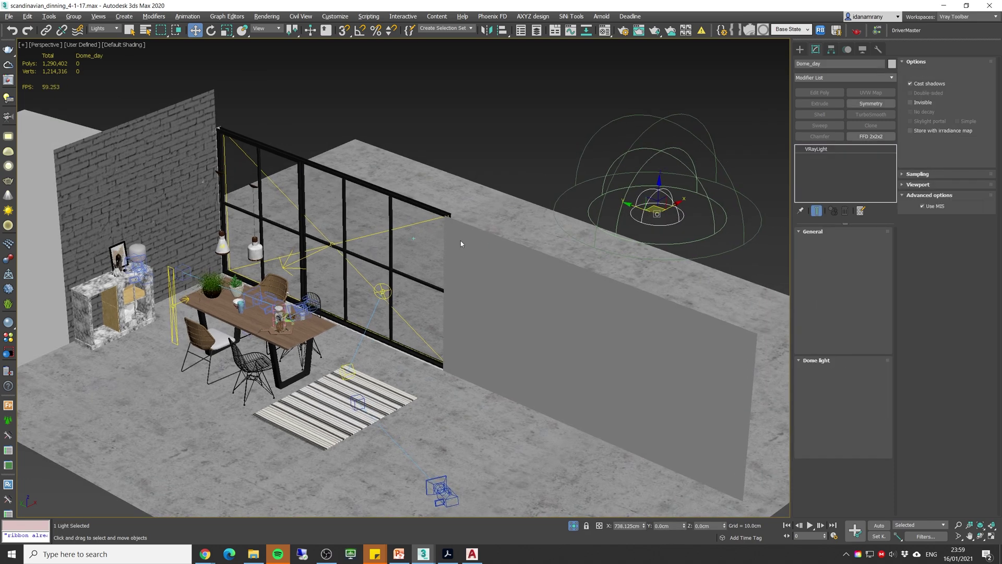
click(421, 205)
scroll(467, 266, down, 8)
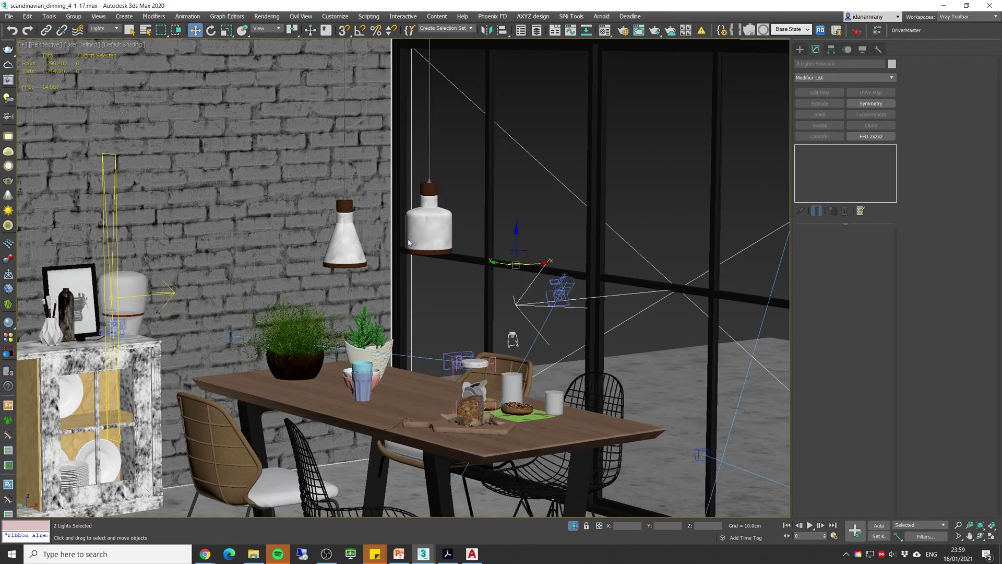
alt+middle_drag(424, 235, 271, 292)
click(328, 299)
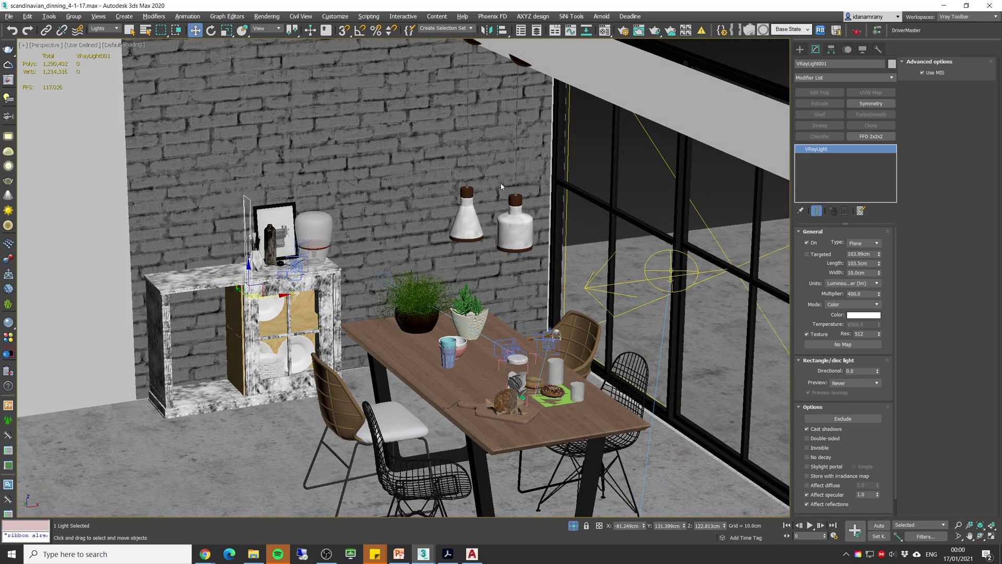
alt+middle_drag(413, 251, 375, 324)
scroll(292, 266, up, 4)
scroll(375, 323, up, 5)
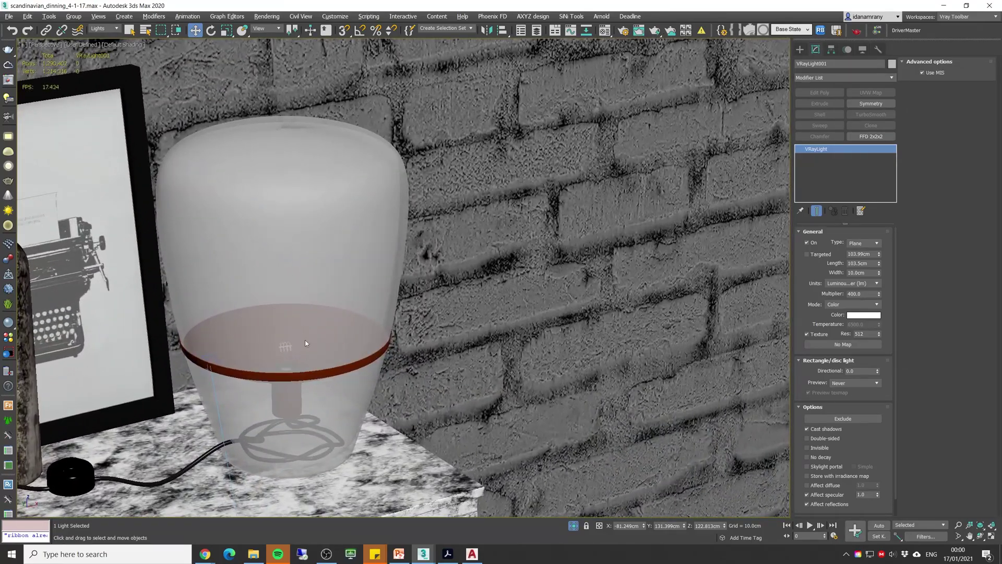
scroll(336, 322, down, 4)
scroll(329, 319, down, 10)
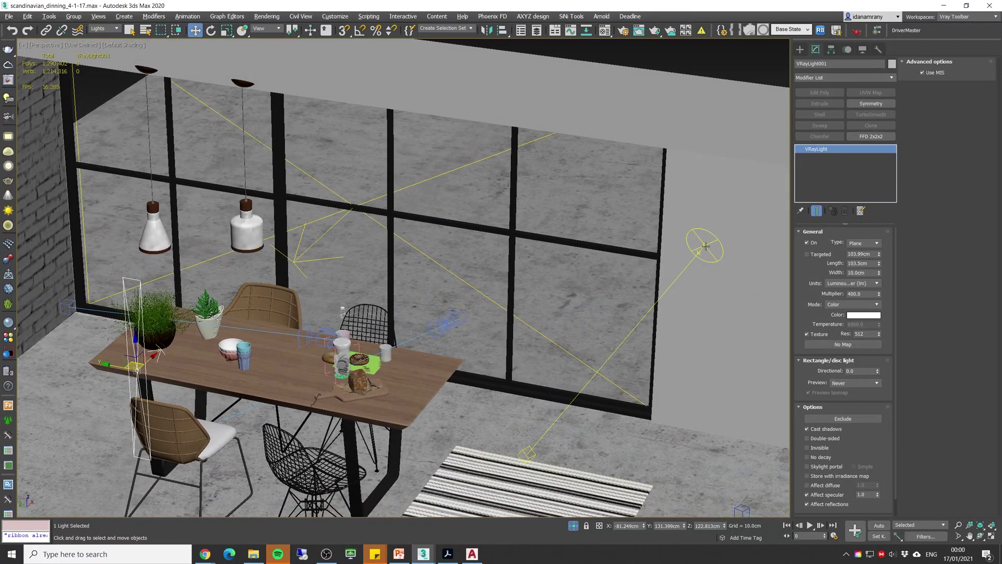
click(707, 246)
scroll(548, 353, down, 3)
middle_drag(541, 390, 536, 371)
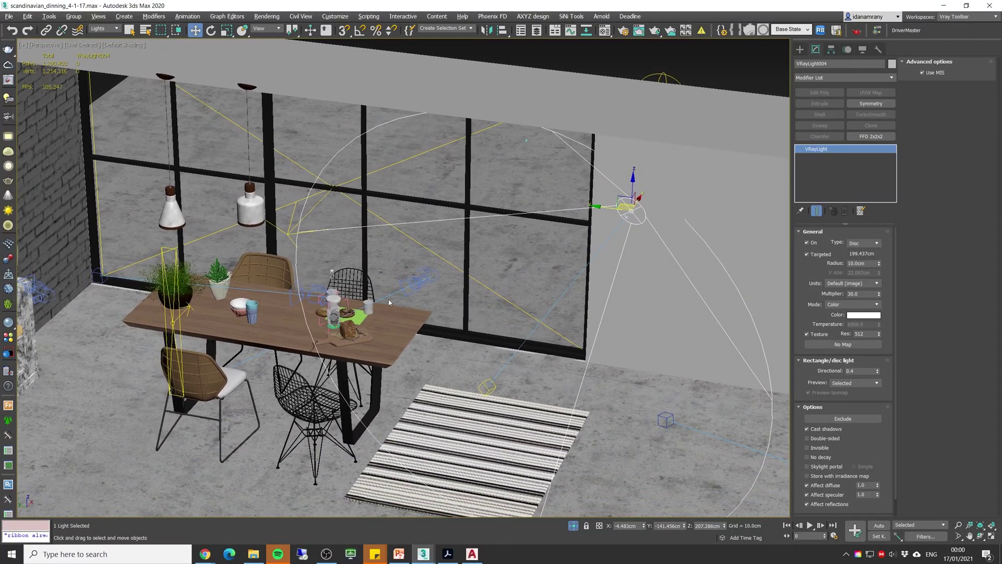
alt+middle_drag(465, 349, 465, 334)
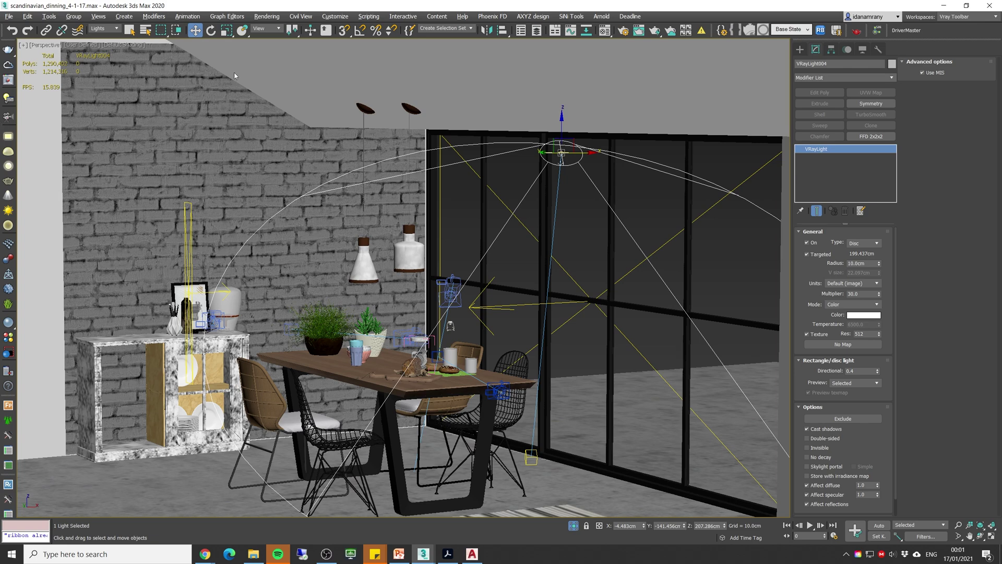
alt+middle_drag(460, 78, 570, 6)
alt+middle_drag(710, 210, 648, 29)
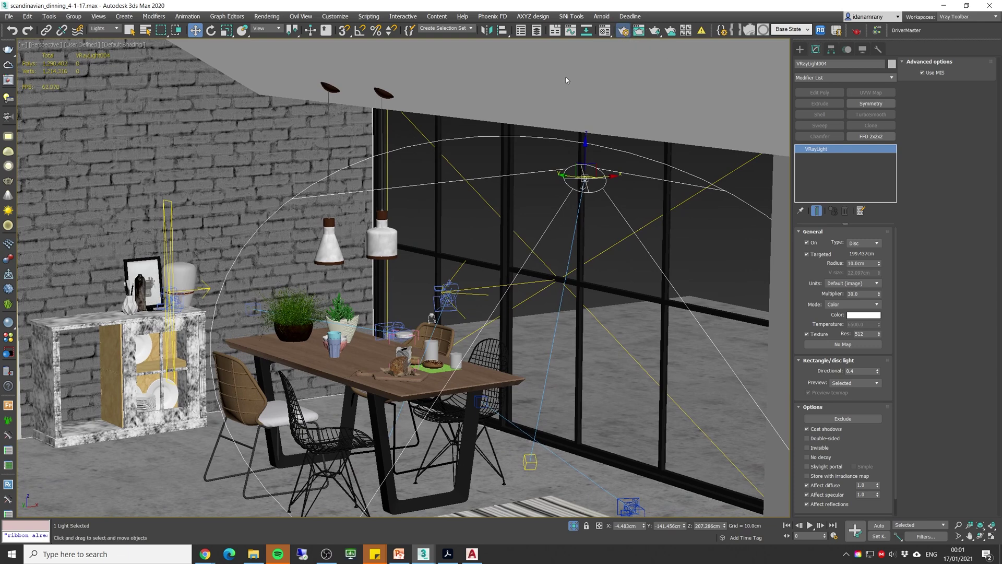
Add a VRayLightMix render element in Render Setup.
key(F10)
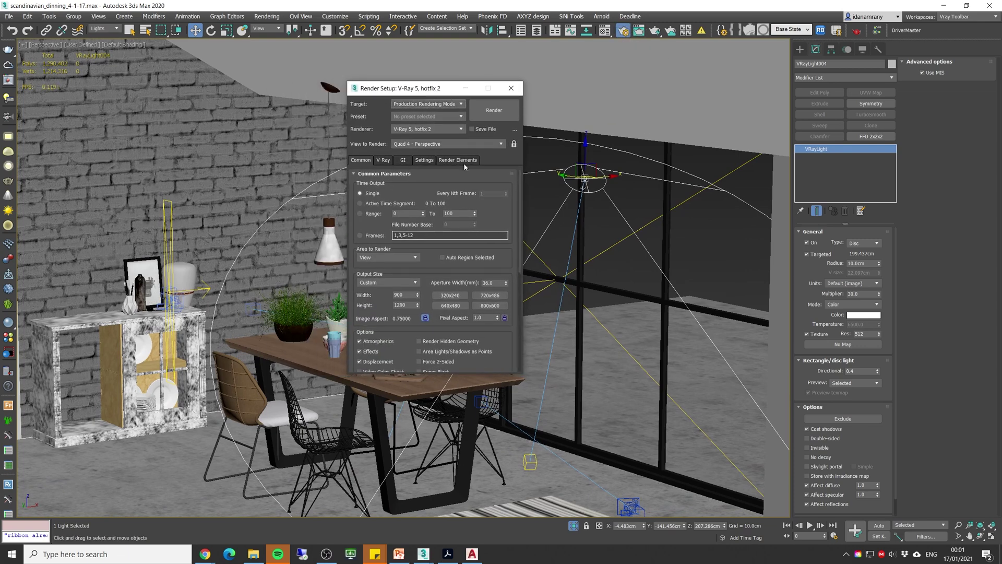
click(458, 160)
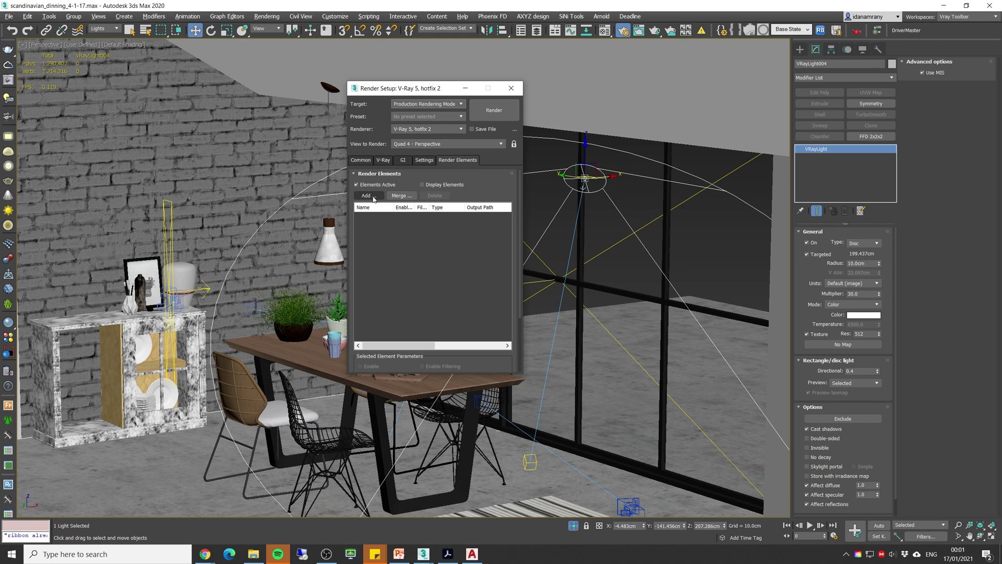
click(374, 196)
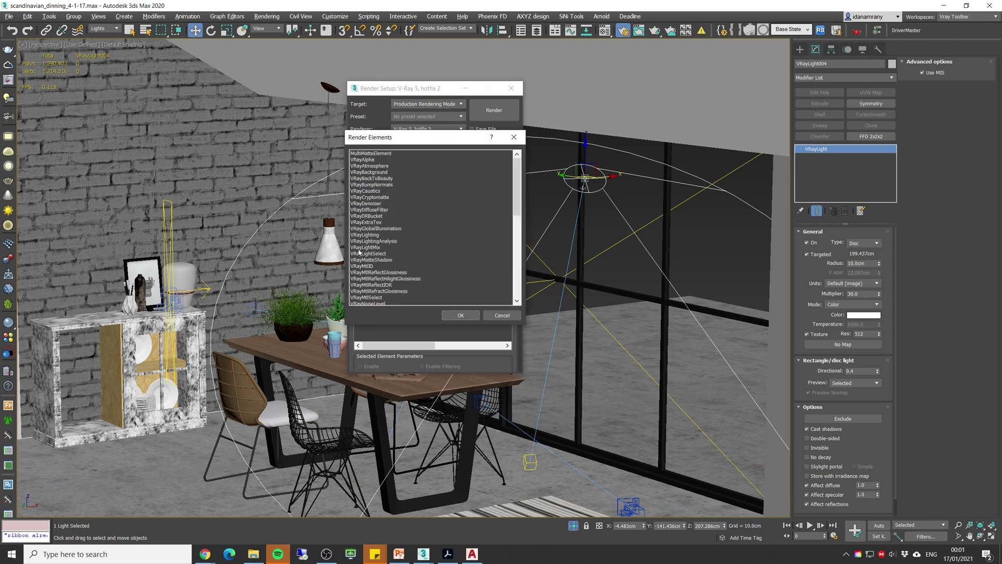
click(373, 248)
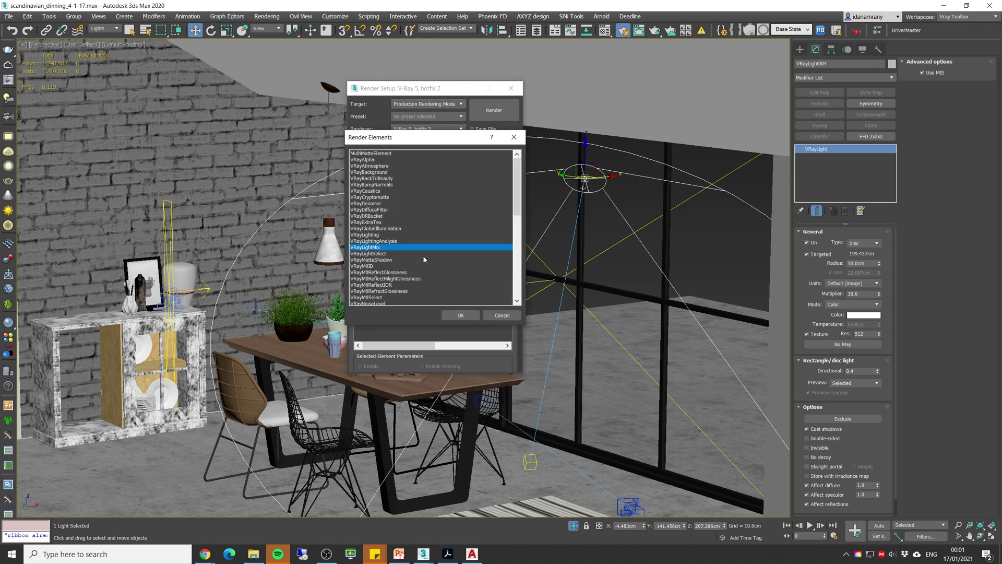
click(474, 315)
drag(520, 212, 525, 294)
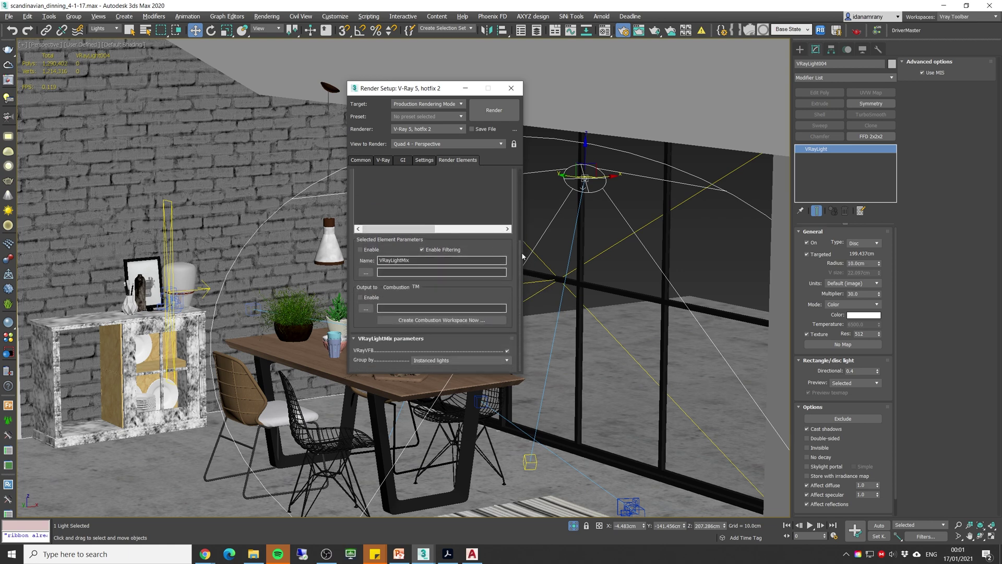
drag(522, 256, 516, 166)
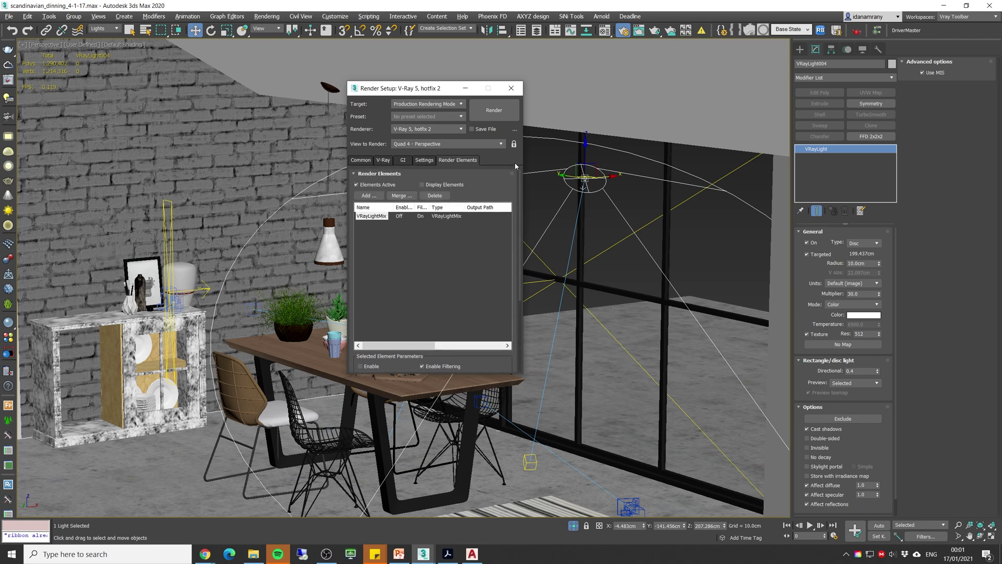
Set the primary GI engine to Brute force.
click(425, 161)
click(408, 162)
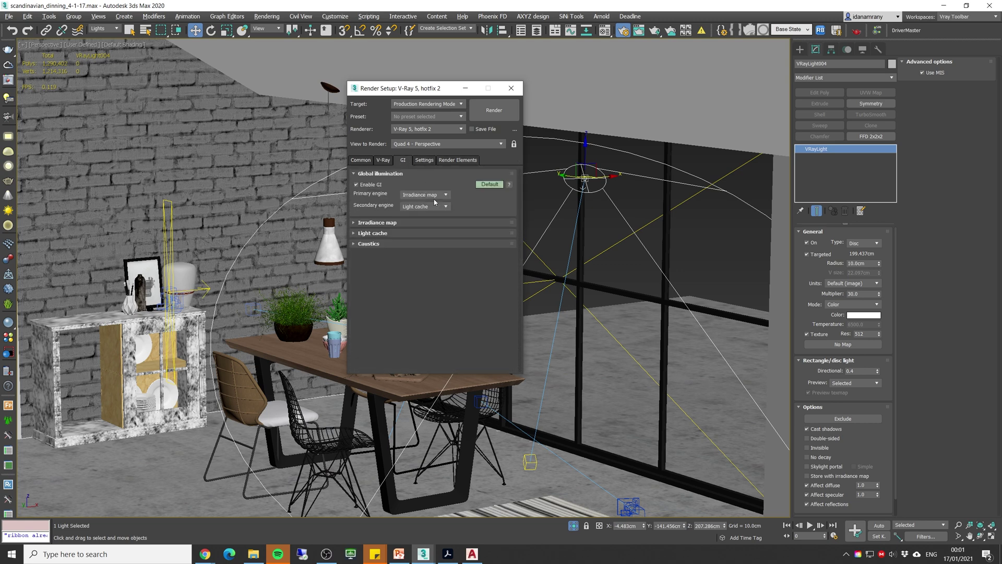
click(423, 195)
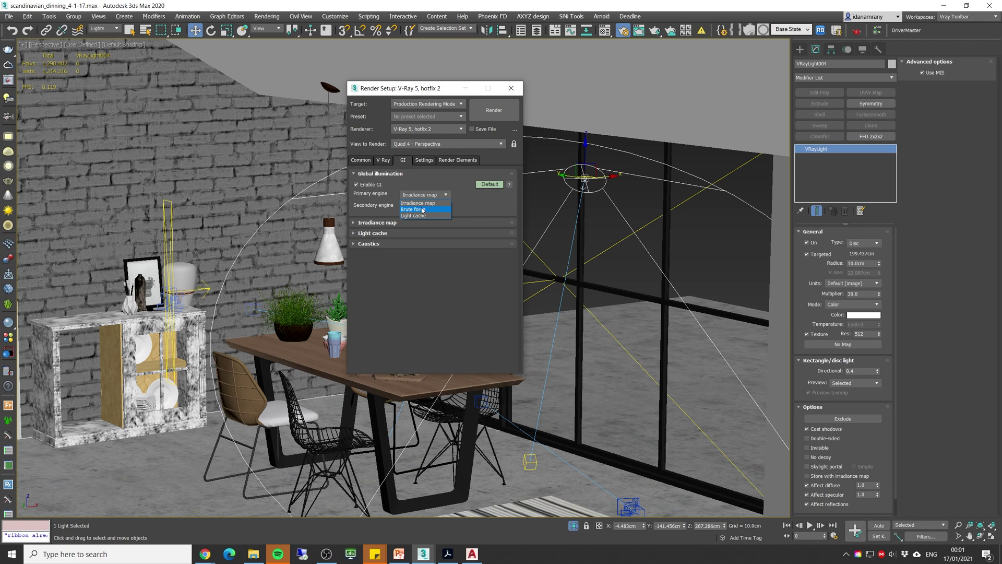
click(422, 209)
drag(407, 87, 313, 83)
Render the PhysCamera001 view in the two-viewport layout and show the VFB's LightMix source.
key(alt+w)
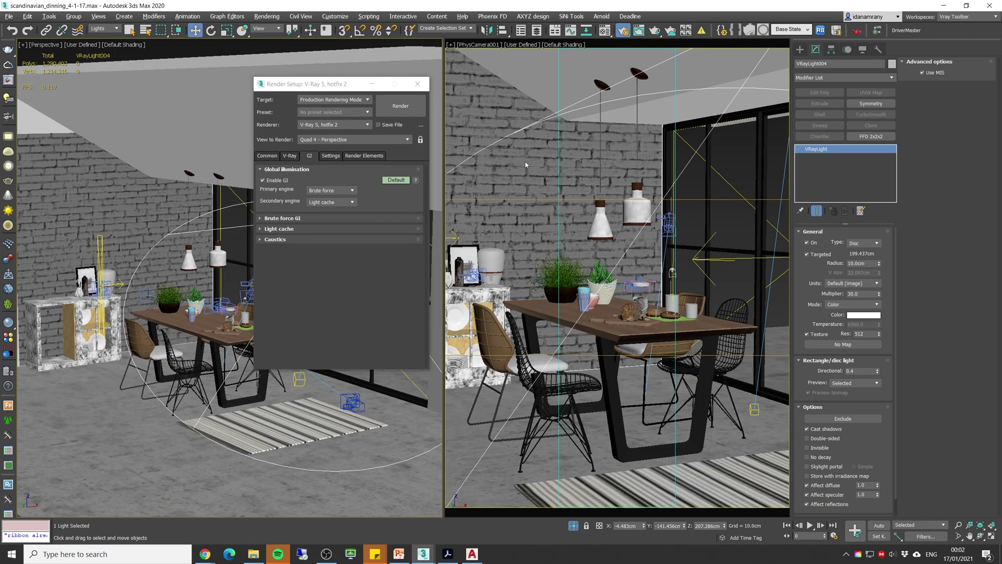
right_click(633, 156)
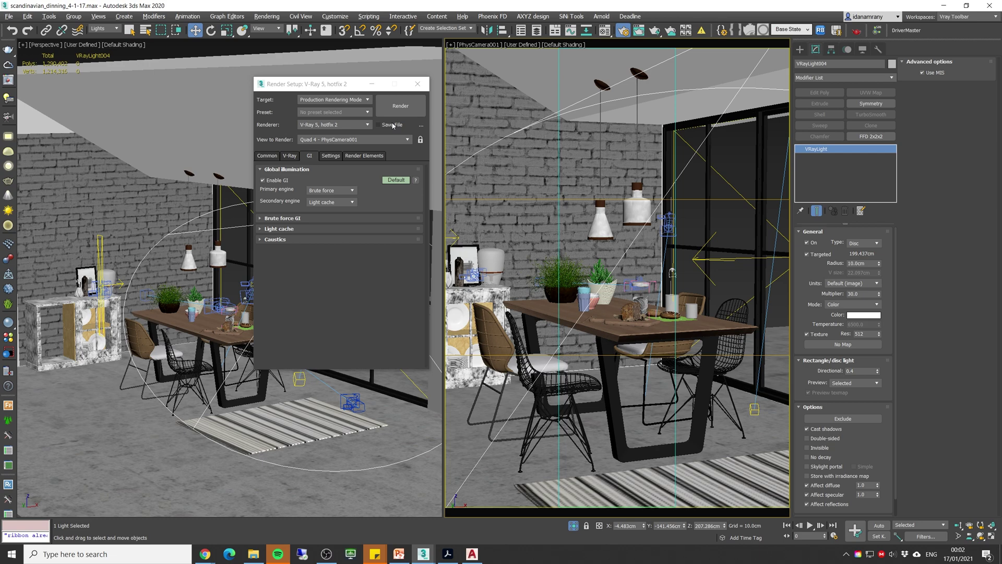
drag(1001, 41, 447, 12)
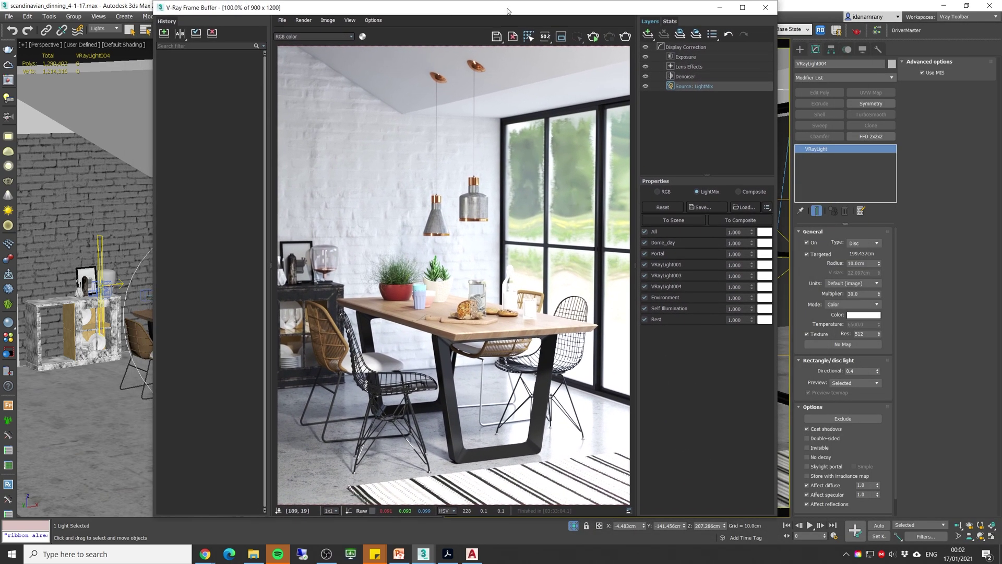
drag(507, 10, 487, 12)
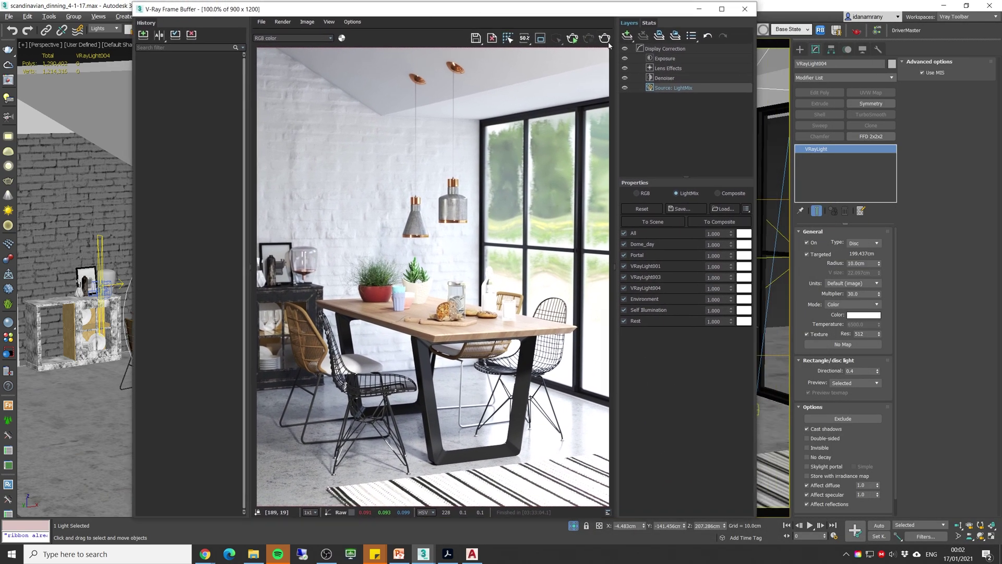
click(671, 50)
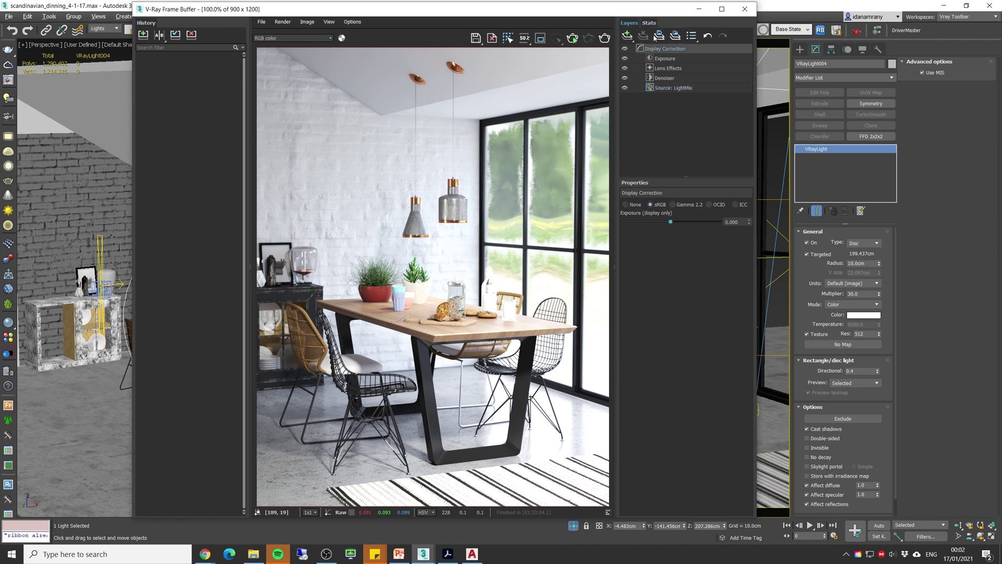
click(675, 89)
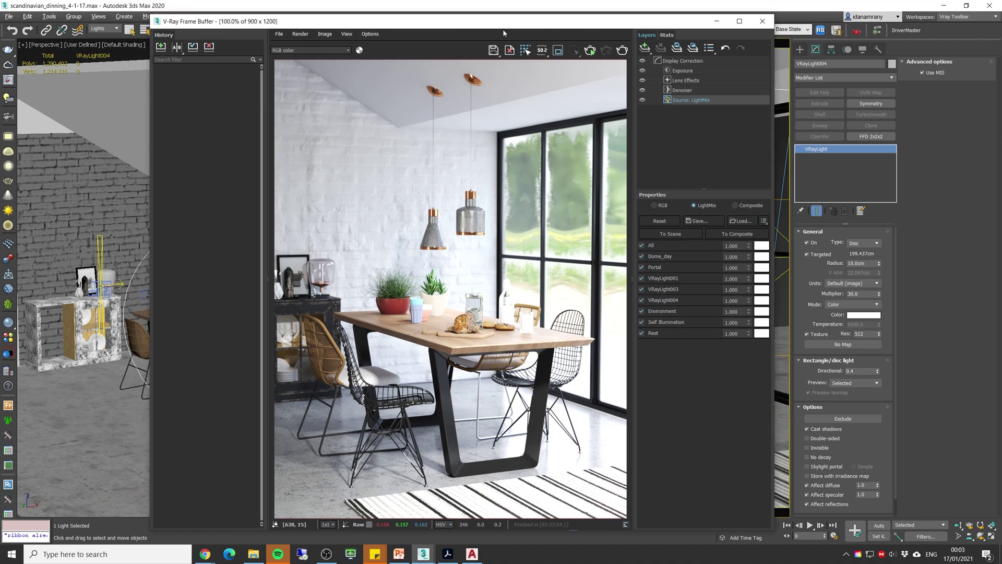
drag(504, 23, 660, 23)
click(279, 85)
drag(280, 86, 180, 78)
click(265, 147)
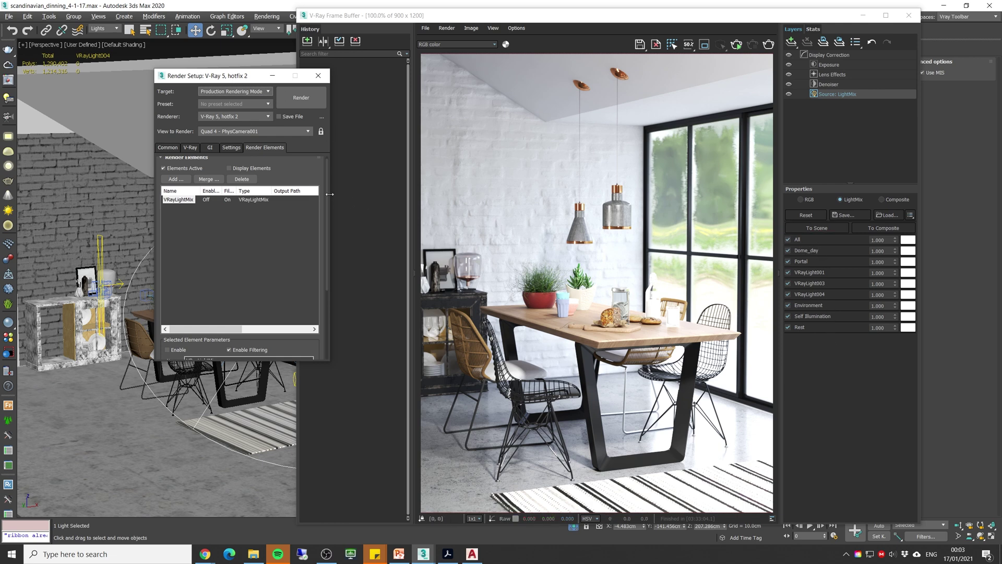
drag(330, 194, 328, 190)
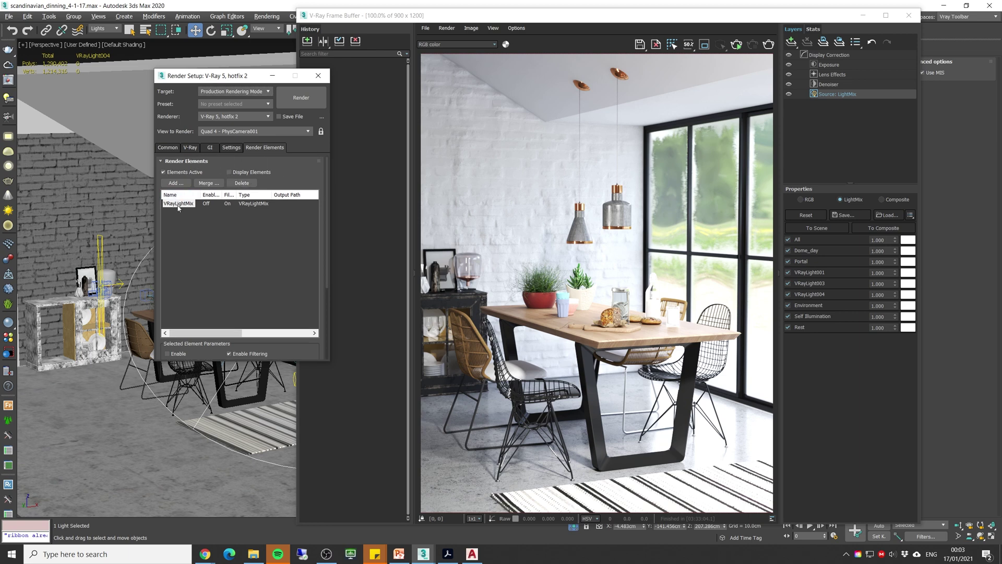
scroll(192, 335, down, 3)
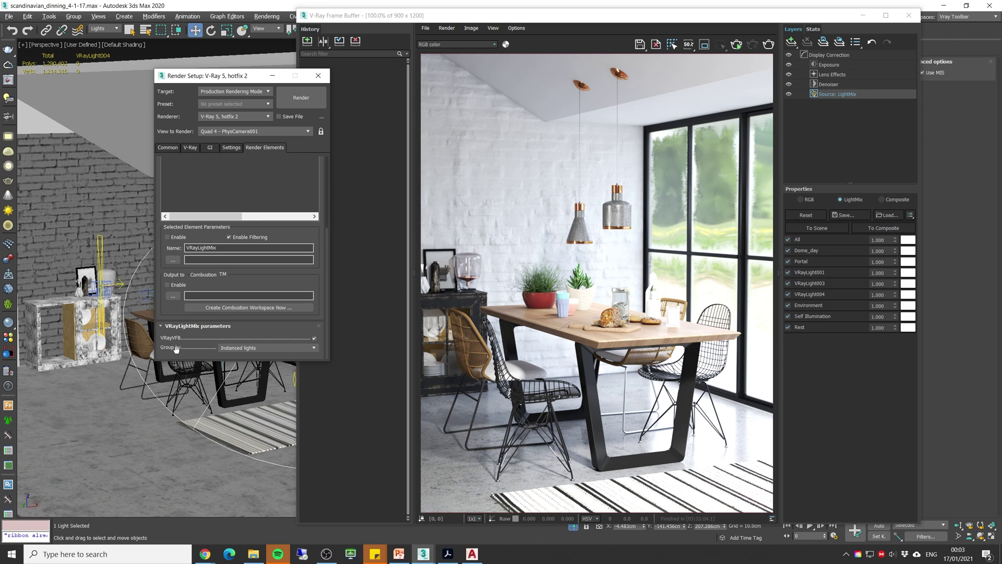
click(271, 347)
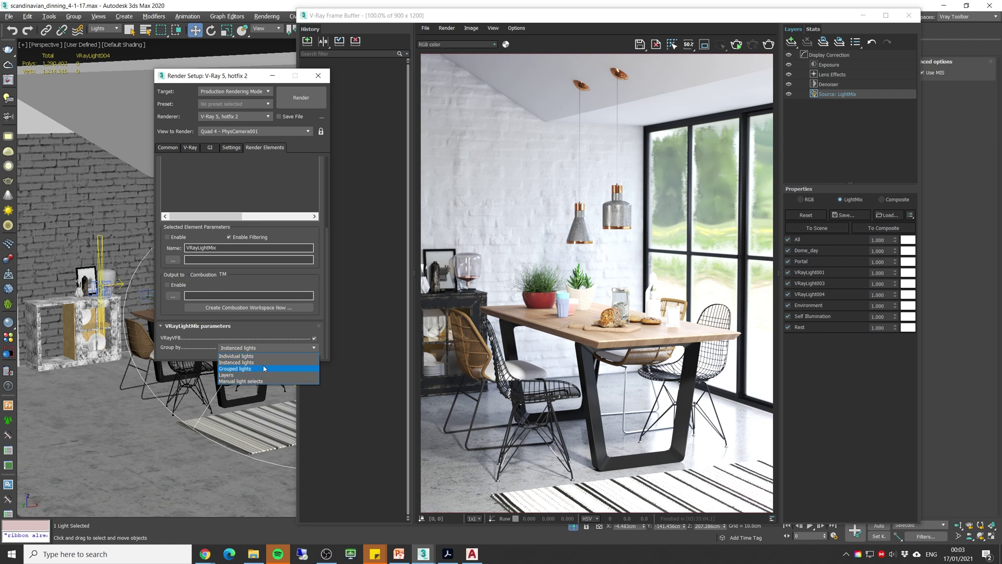
click(285, 332)
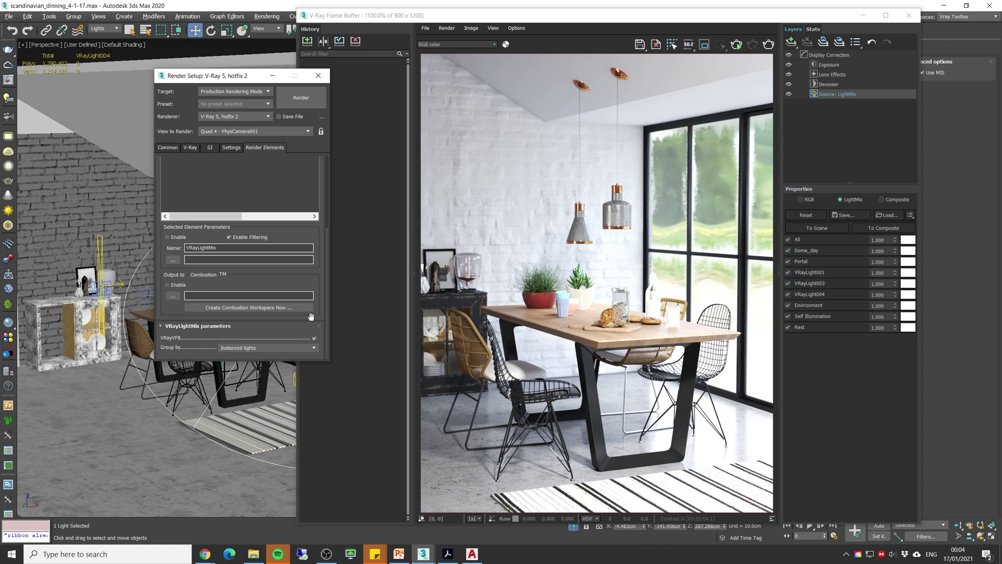
click(318, 75)
drag(511, 20, 315, 17)
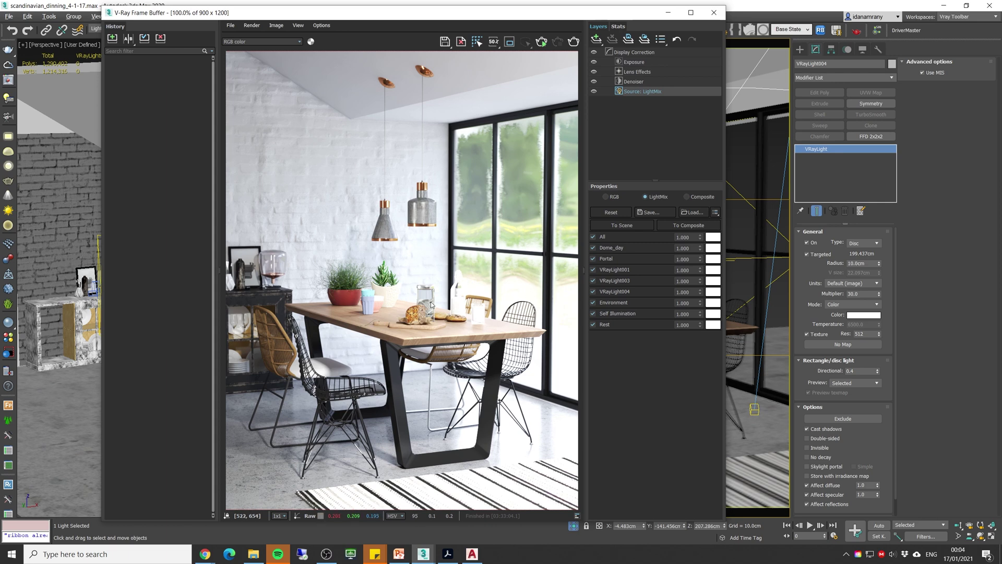
Keep only Dome_day in the mix, dimmed to 0.658 with a peach tint.
click(594, 237)
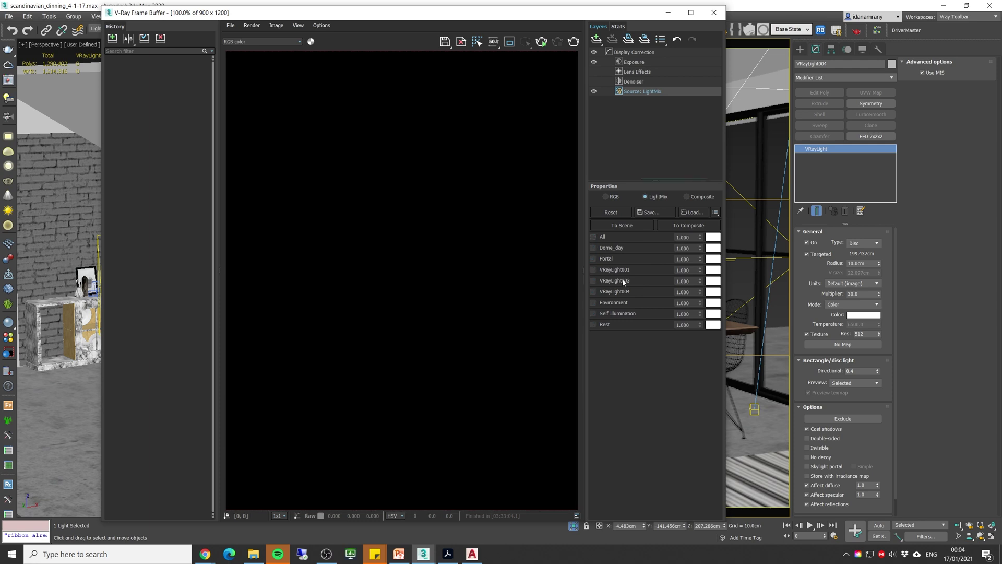
click(593, 248)
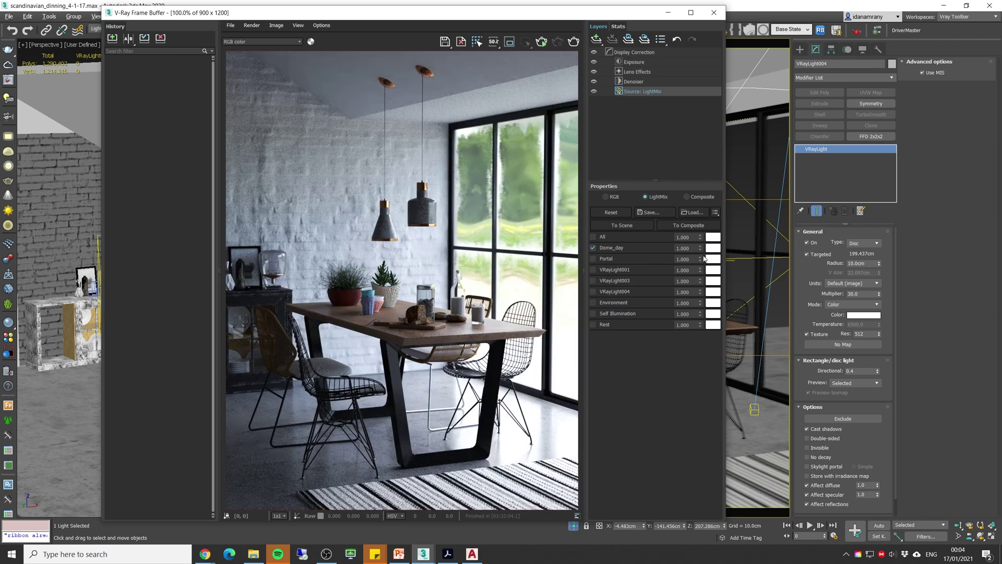
drag(700, 249, 711, 285)
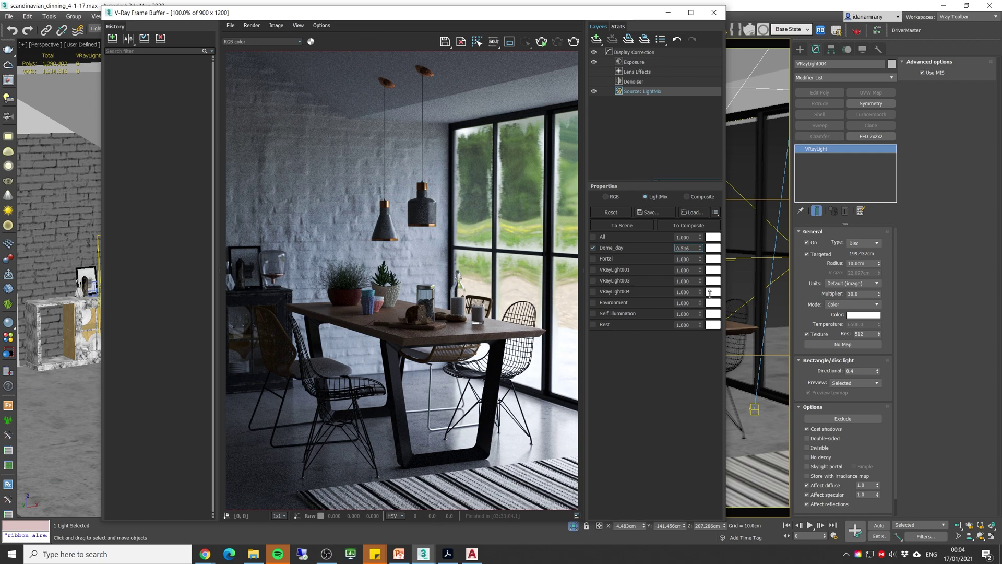
click(714, 248)
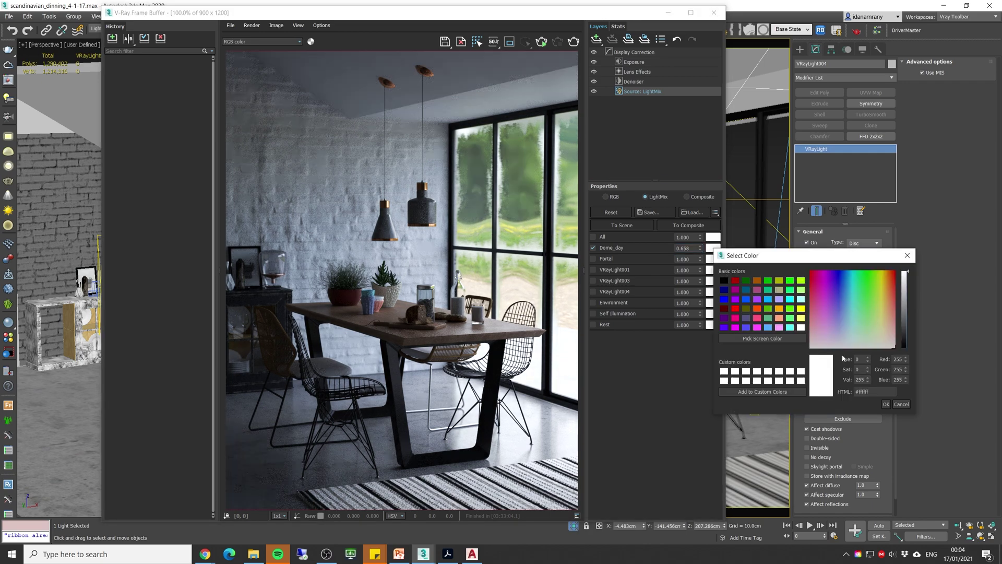
click(890, 336)
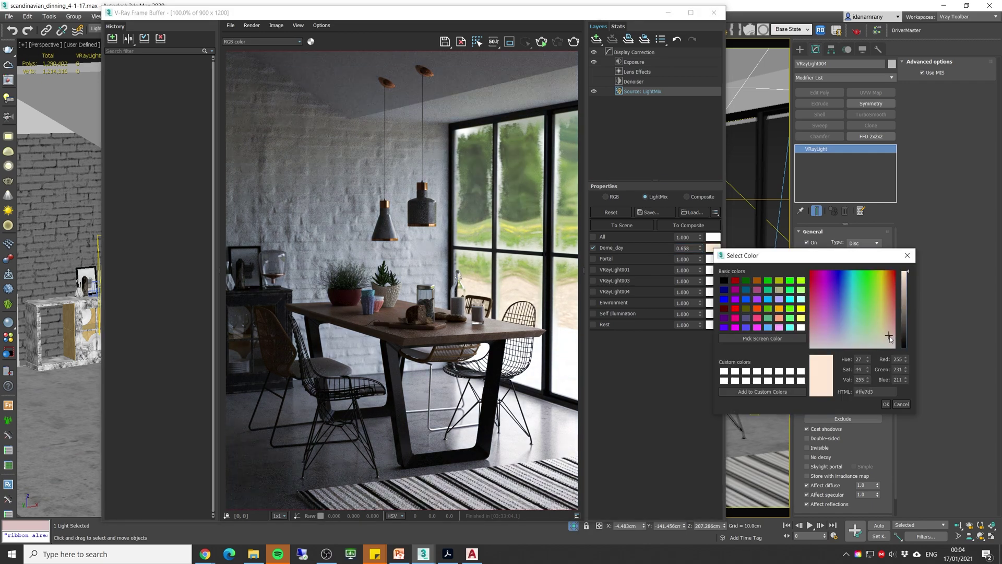
drag(889, 336, 887, 326)
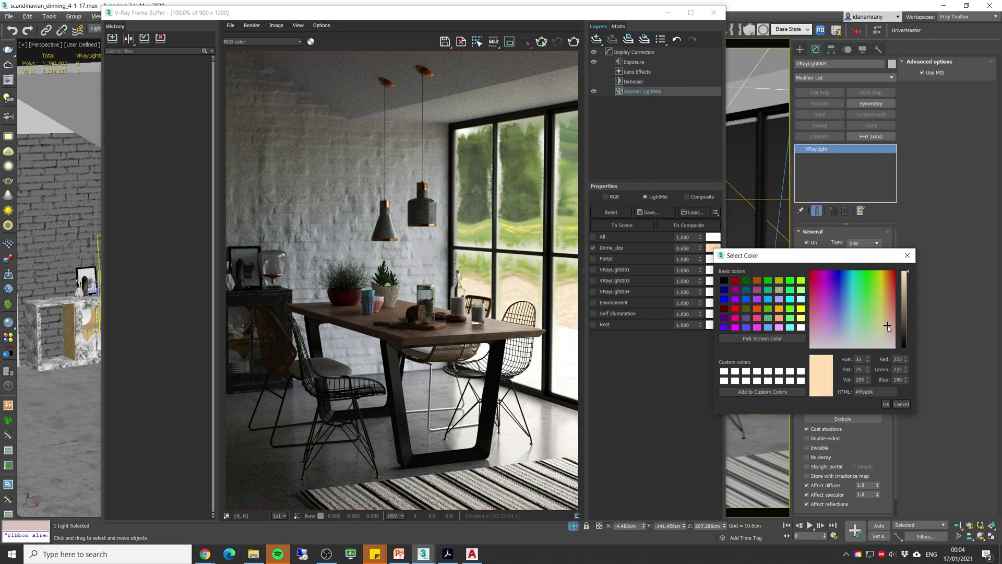
click(886, 404)
Enable Portal and VRayLight001, dimming VRayLight001 to 0.666.
click(593, 259)
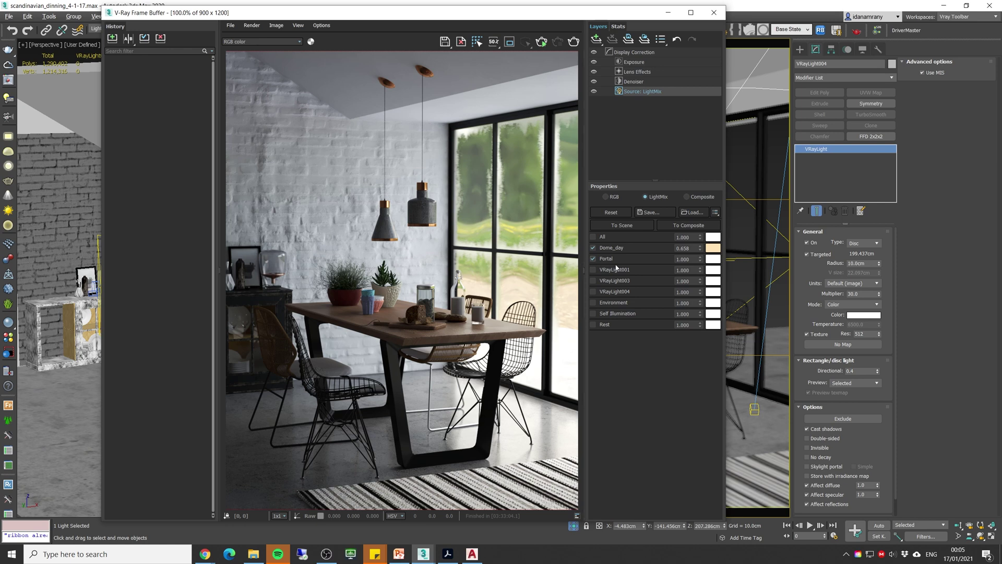
click(593, 270)
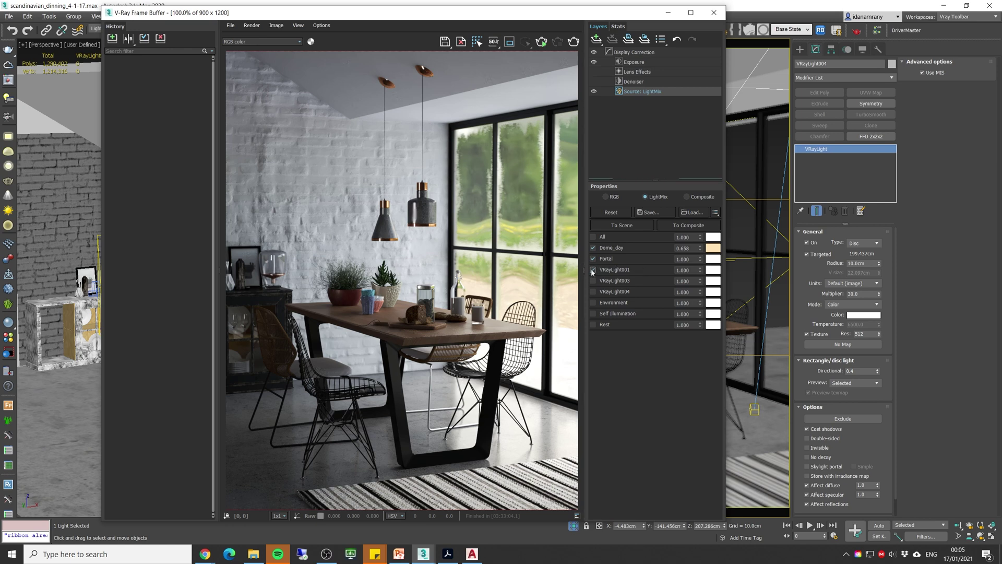
click(593, 270)
click(593, 270)
mouse_move(702, 272)
mouse_down()
mouse_move(715, 326)
mouse_move(707, 280)
mouse_up()
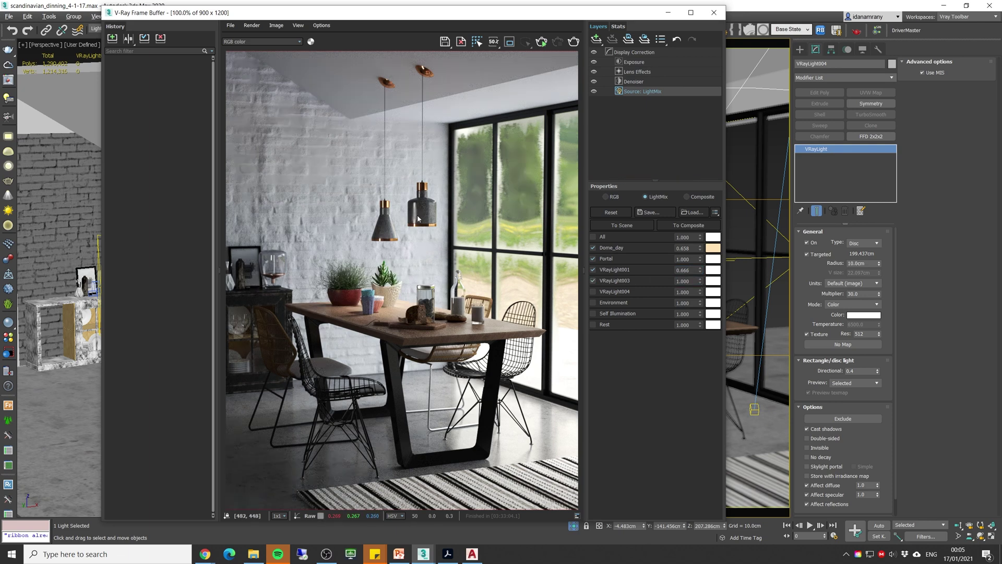
Make VRayLight003 orange and brighten it to 1.186.
click(713, 281)
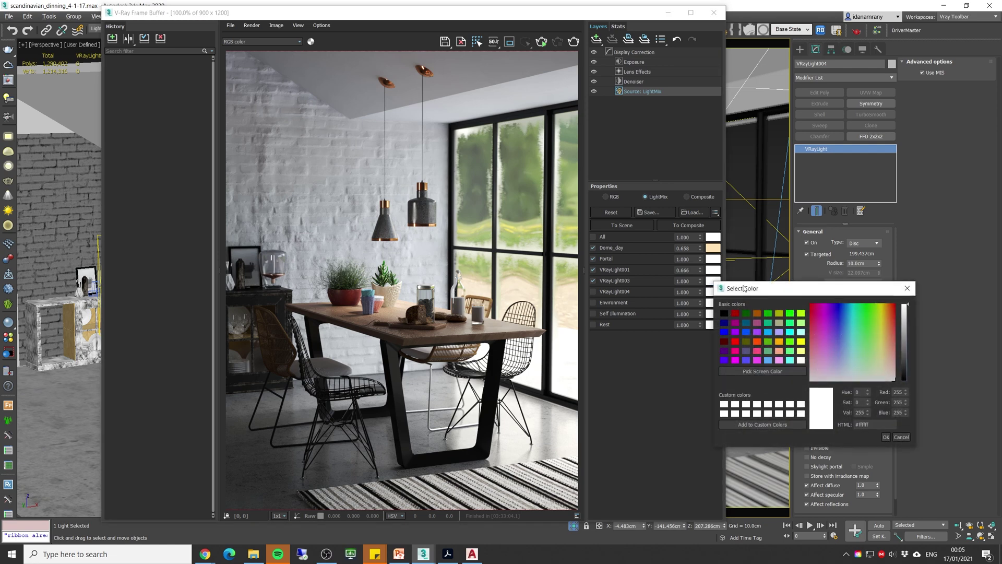
click(891, 340)
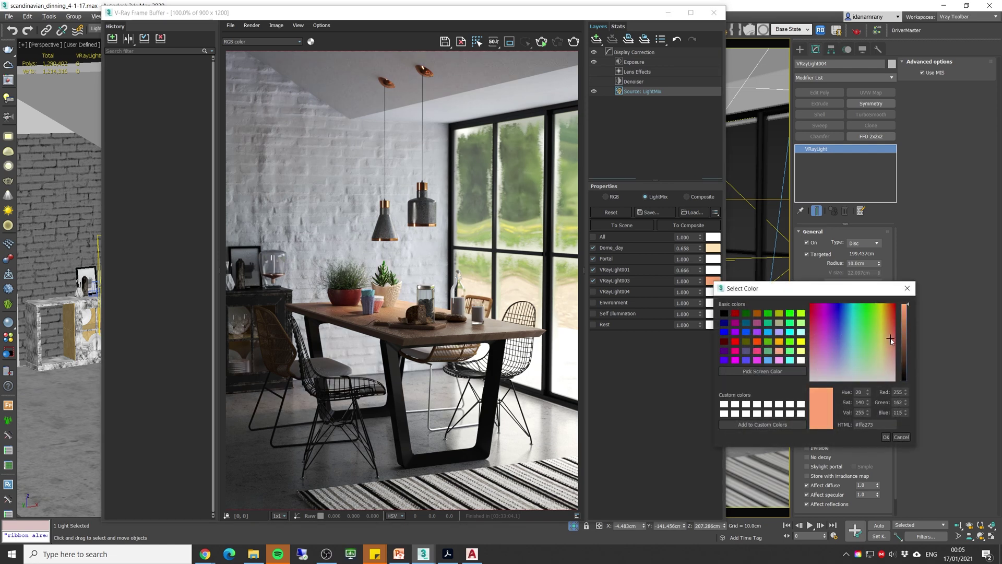
click(887, 370)
click(887, 437)
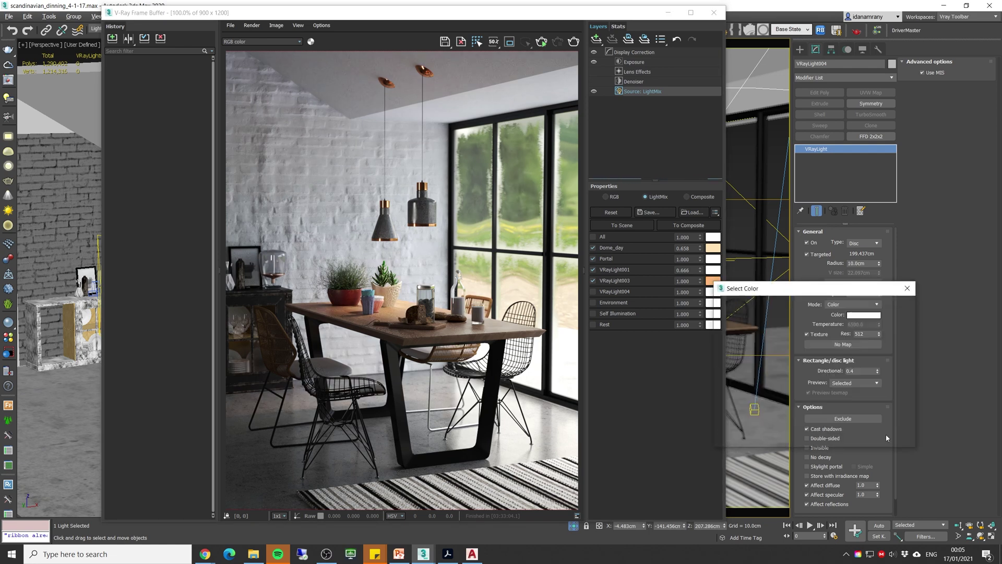
drag(701, 282, 692, 257)
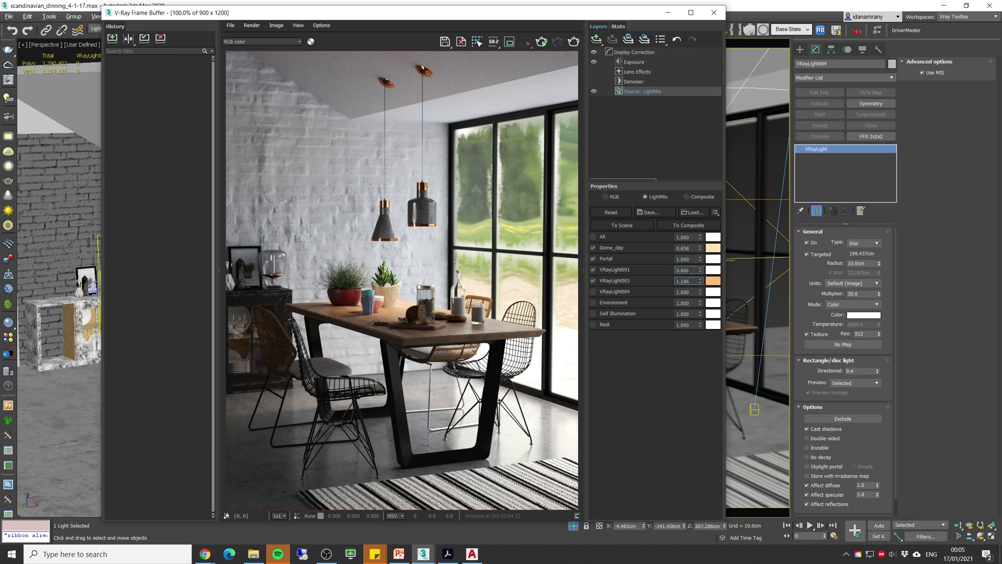
Enable VRayLight004 at 0.160 in light blue and give Self Illumination a warm tint.
click(593, 292)
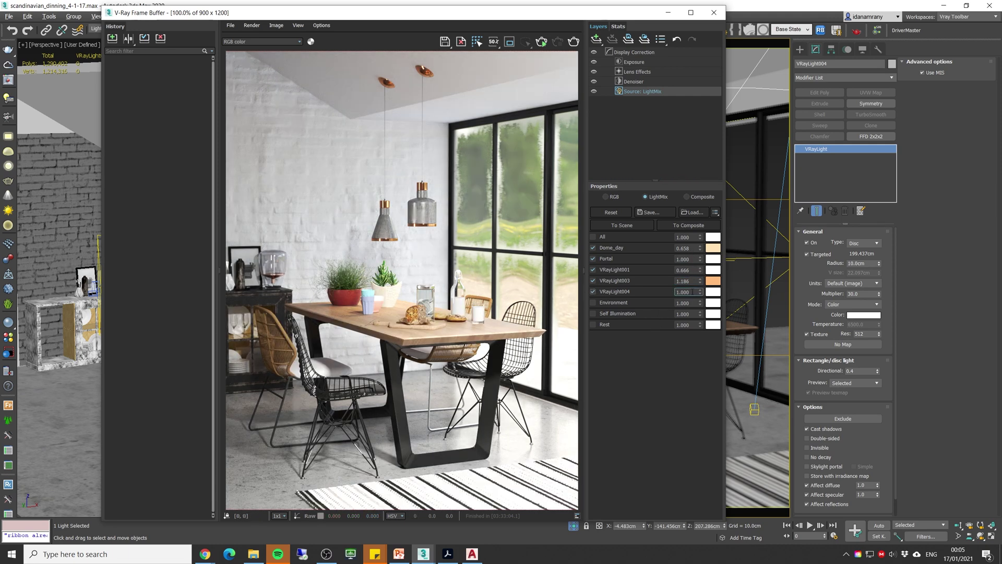
drag(701, 294, 719, 380)
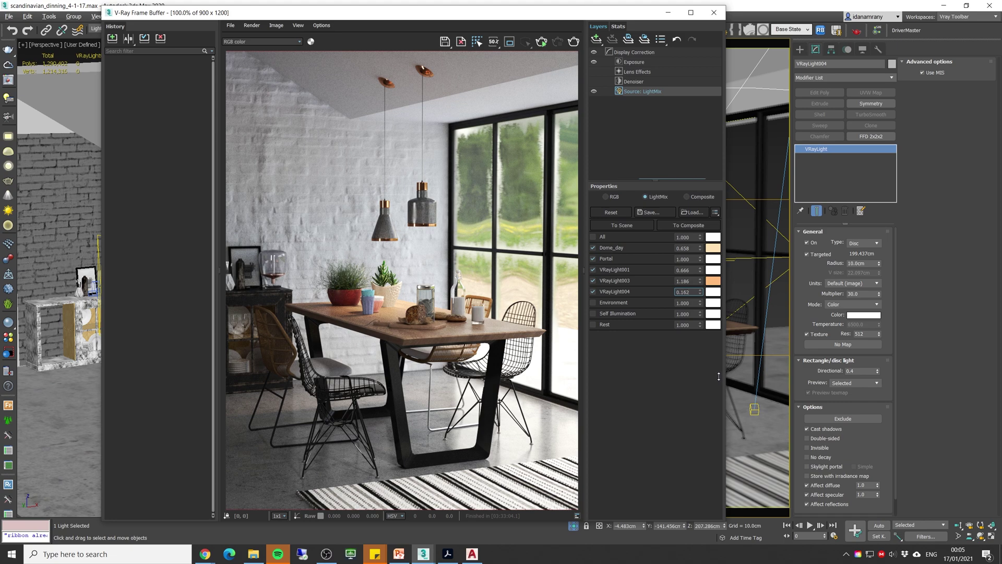
click(593, 291)
click(594, 292)
click(594, 291)
click(594, 292)
click(700, 294)
click(713, 292)
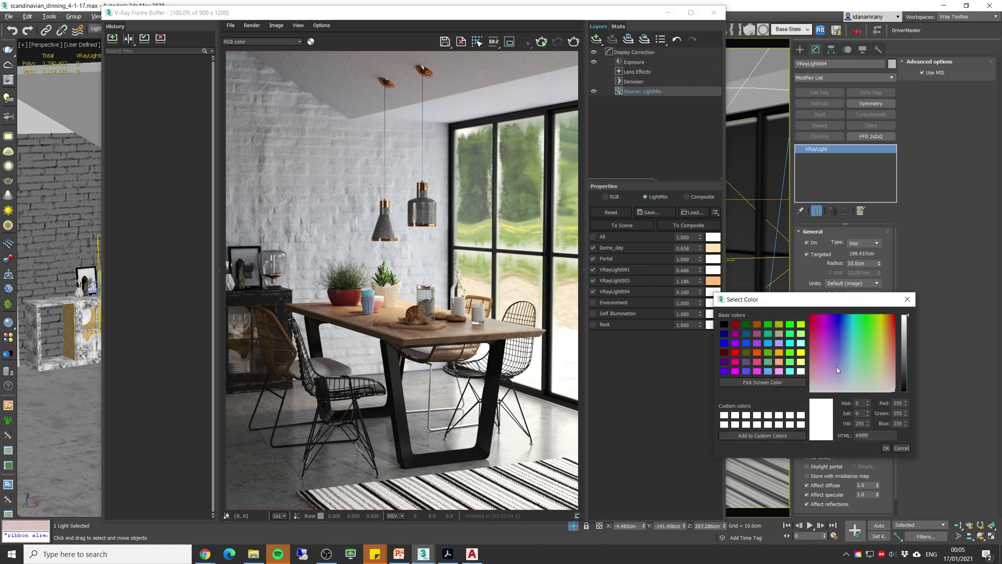
click(841, 359)
drag(841, 359, 847, 369)
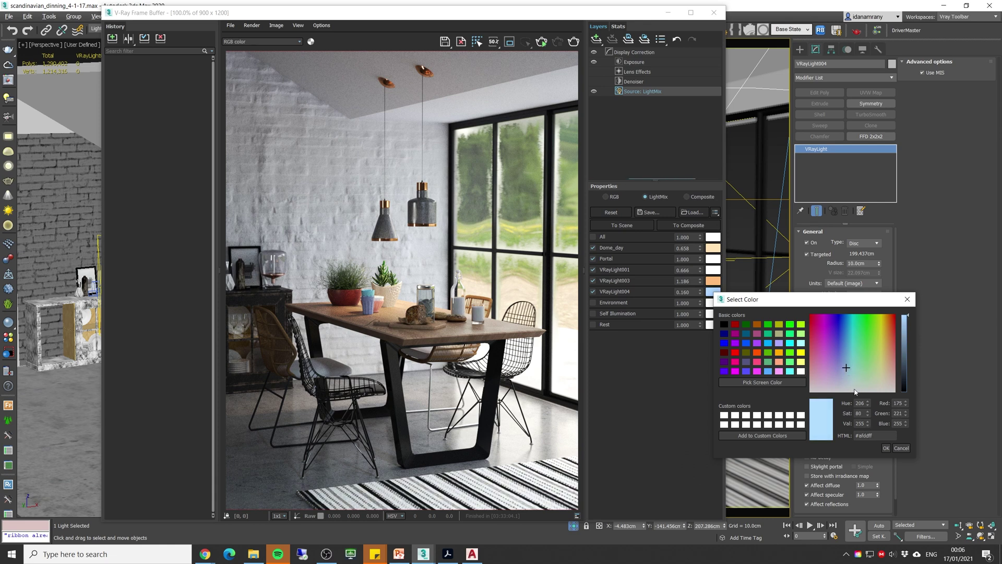
click(886, 448)
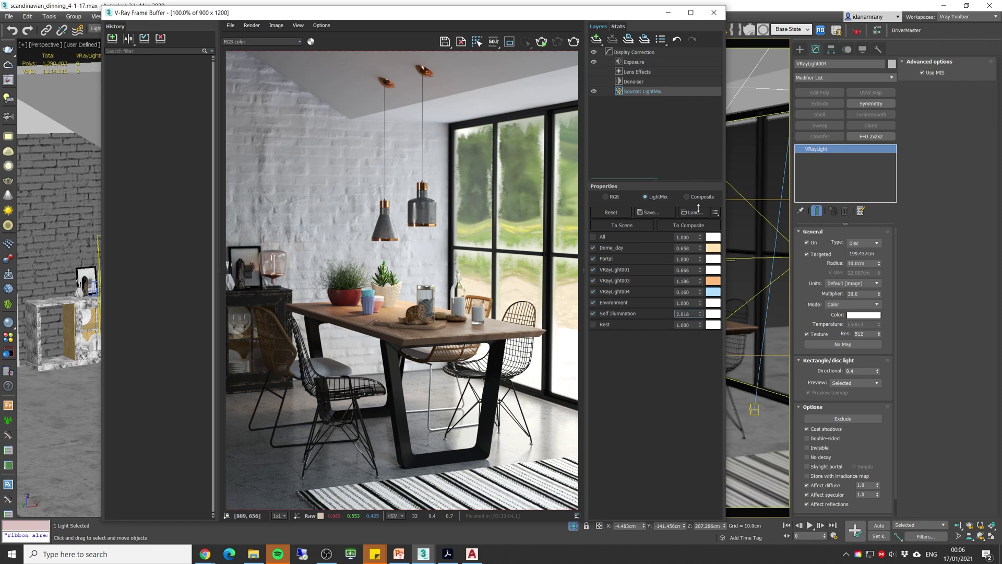
click(713, 313)
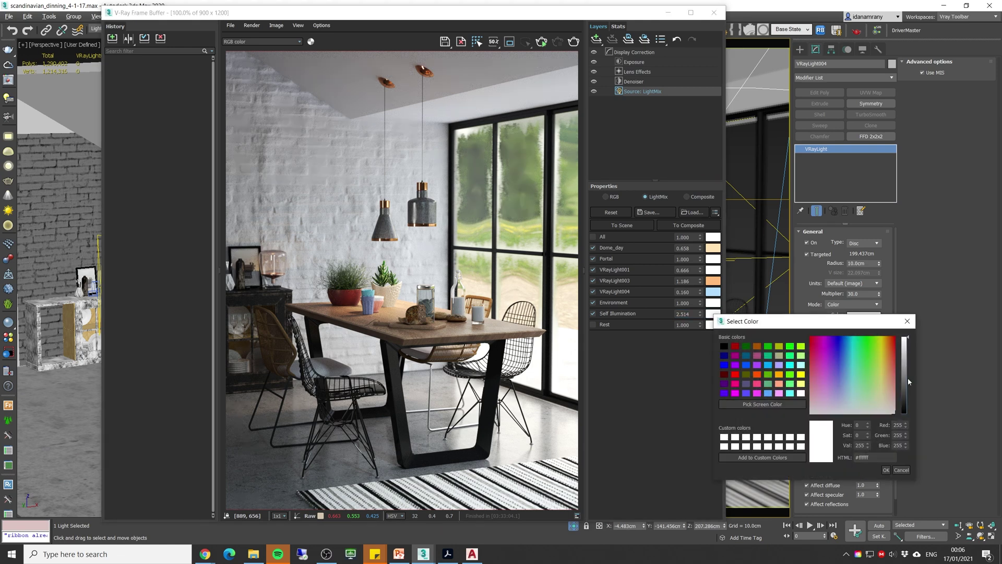
drag(895, 405, 896, 380)
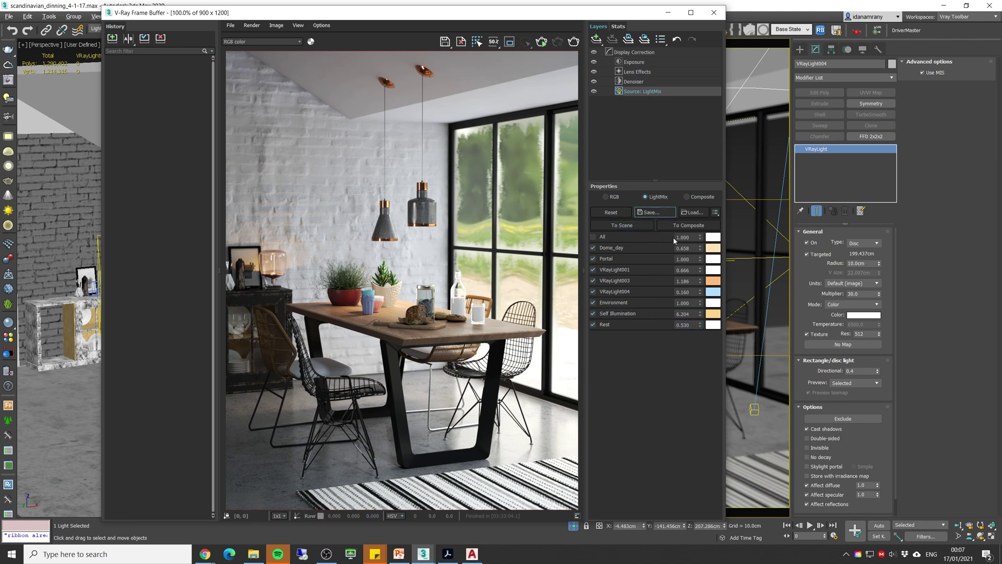
Save the light mix as mix2.lightmix, reset it, and reload mix2.lightmix.
click(653, 213)
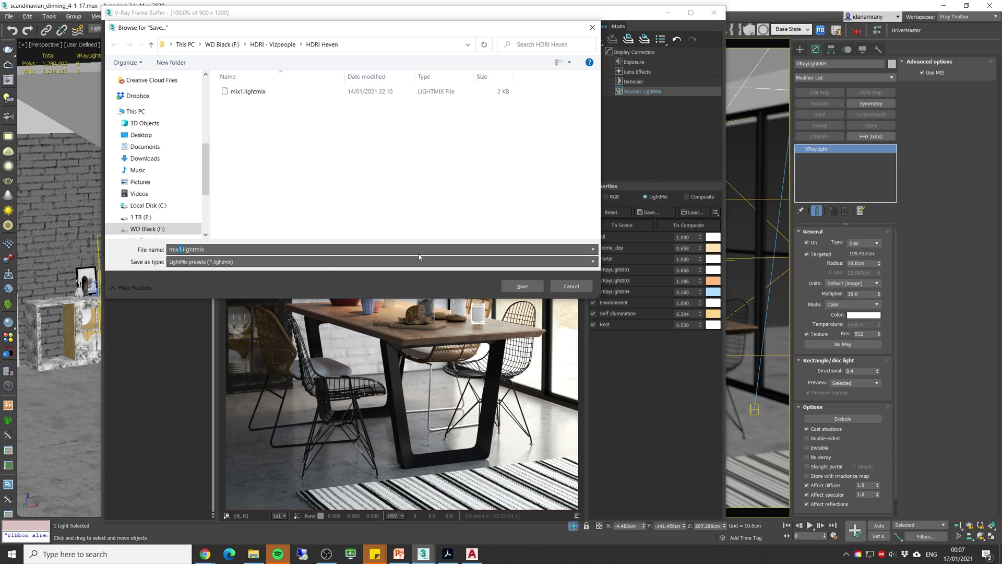
key(Return)
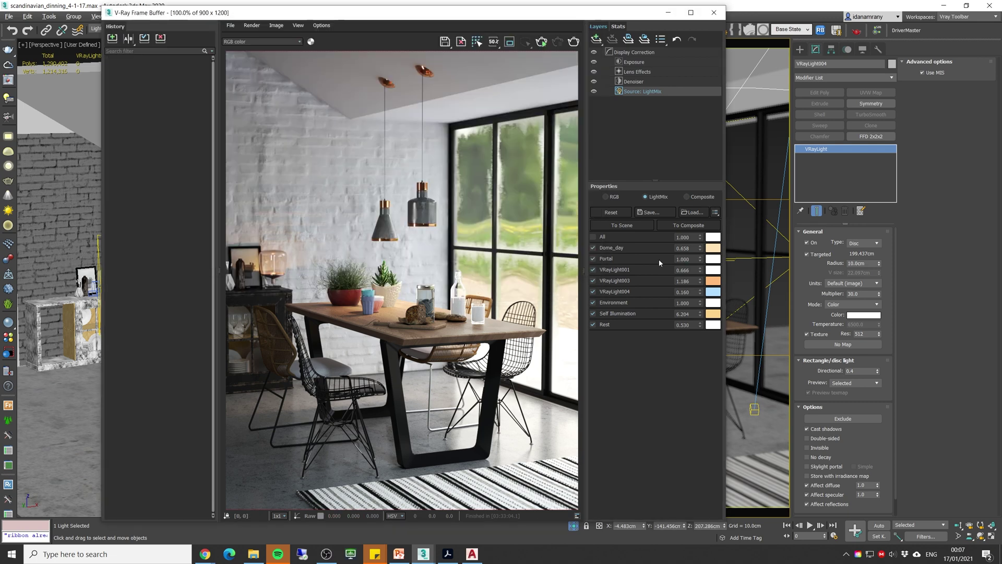
click(627, 212)
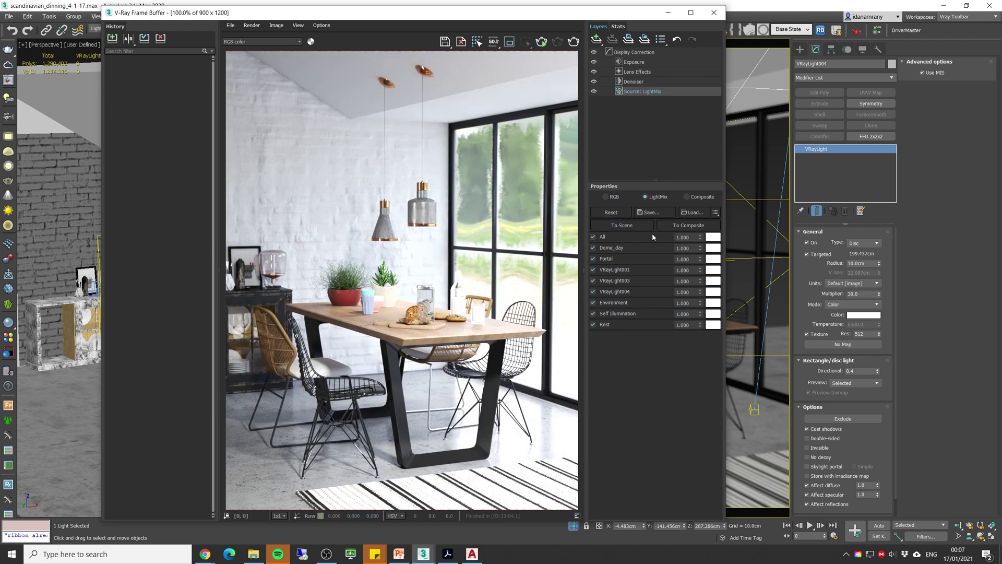
click(692, 213)
click(688, 212)
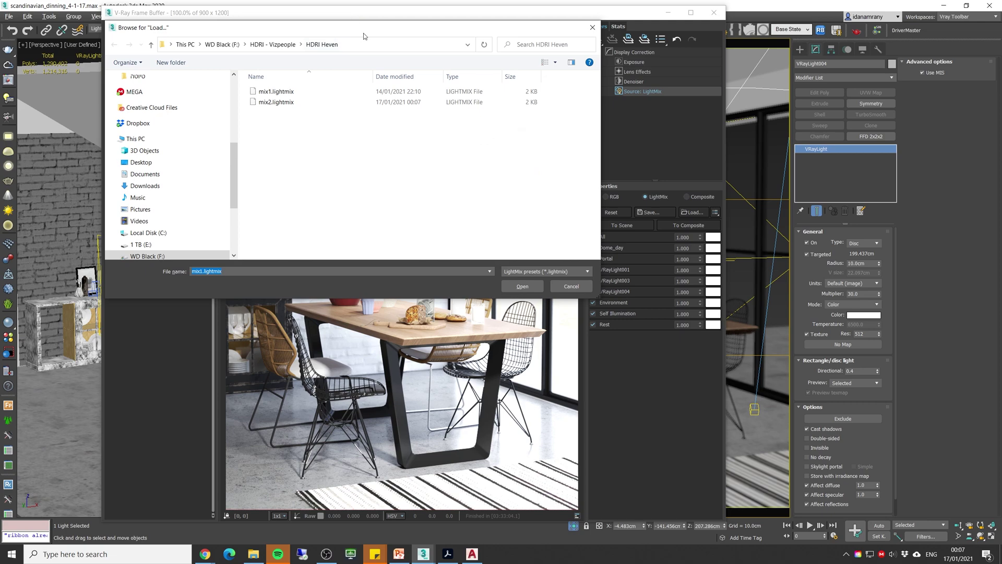
key(Return)
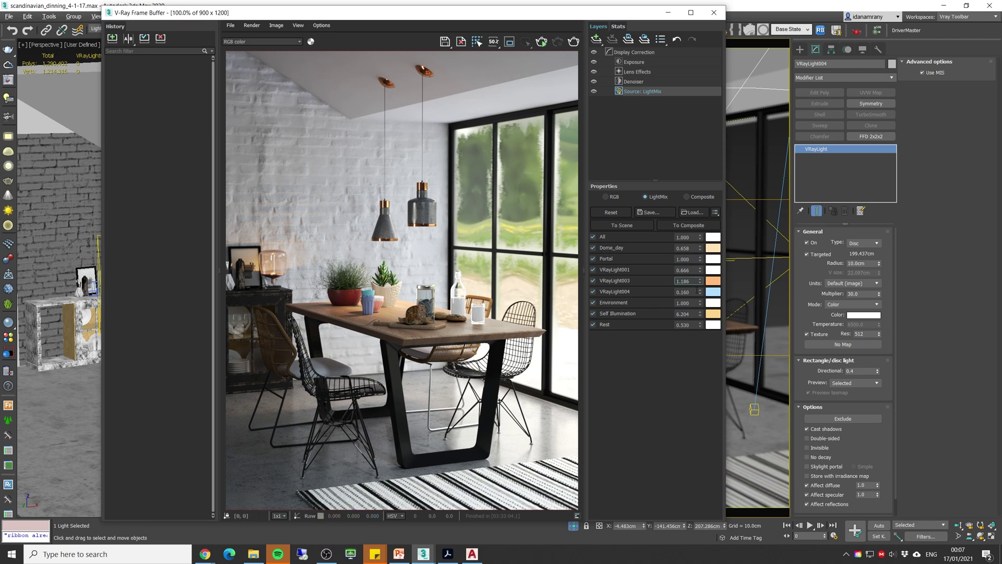
Reset the light mix and leave only Dome_day enabled.
click(617, 214)
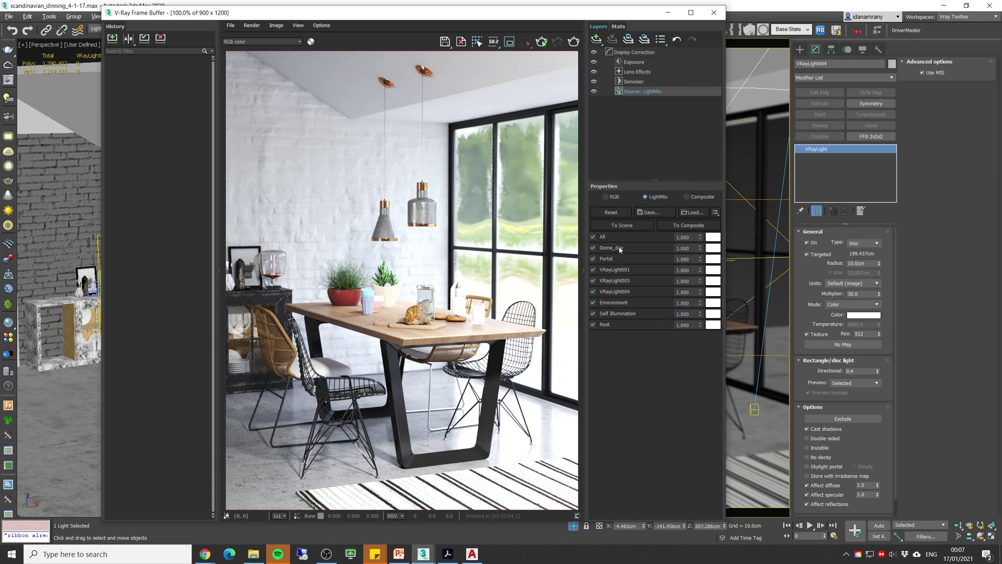
click(604, 247)
click(604, 247)
click(593, 236)
click(593, 248)
Dim Dome_day to 0.246 and tint it blue, leaving Portal off.
drag(700, 249, 713, 325)
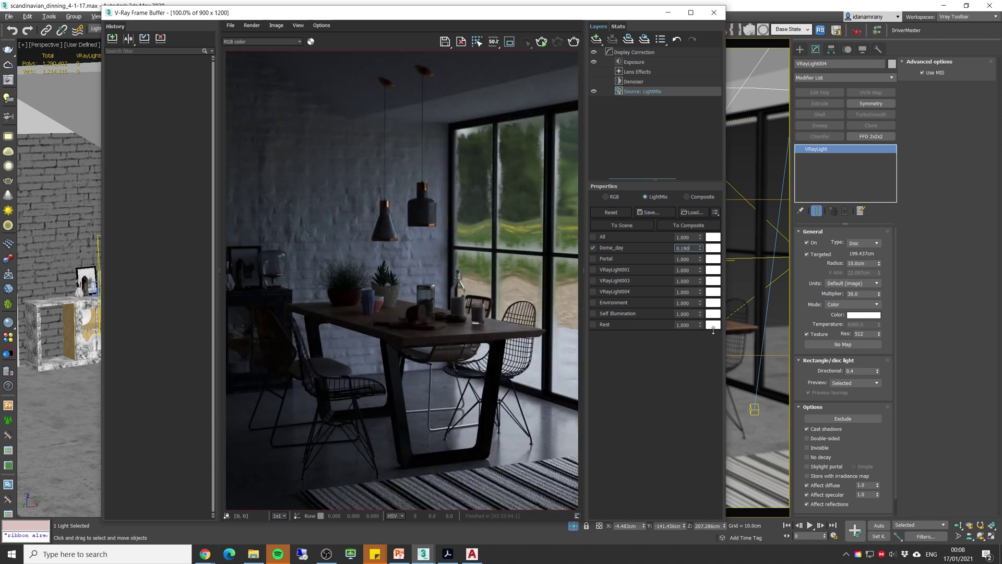
click(714, 249)
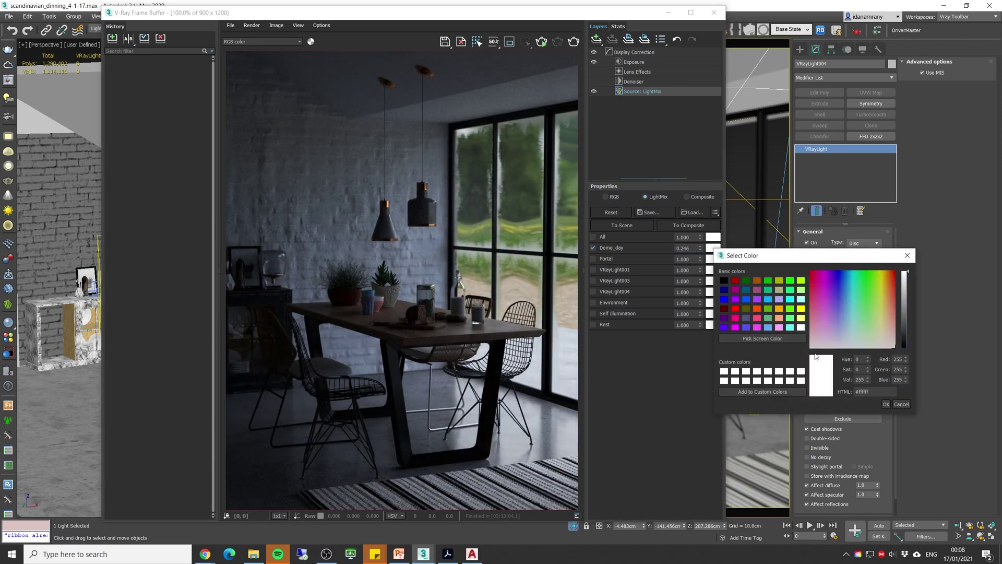
drag(838, 284, 842, 299)
click(886, 404)
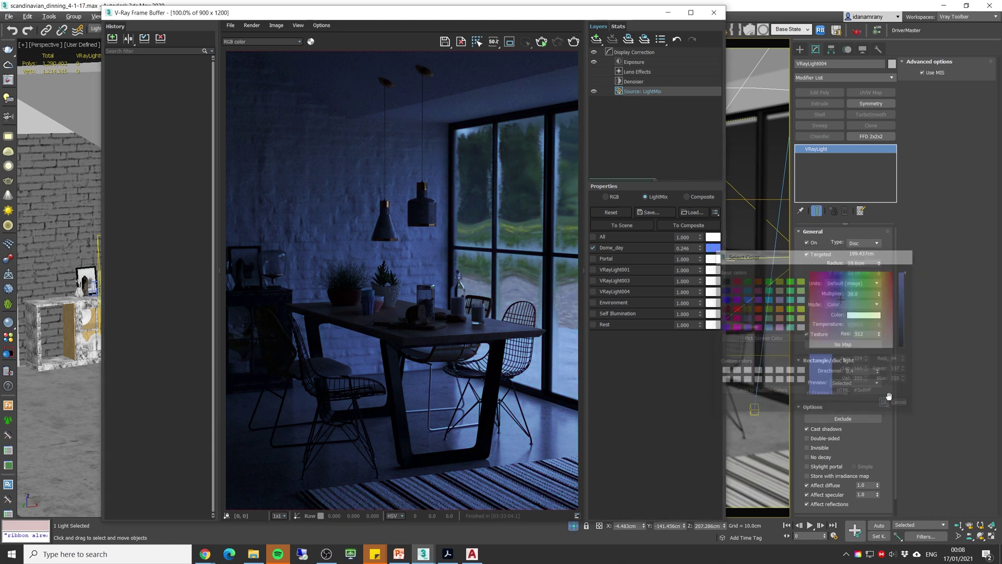
click(594, 258)
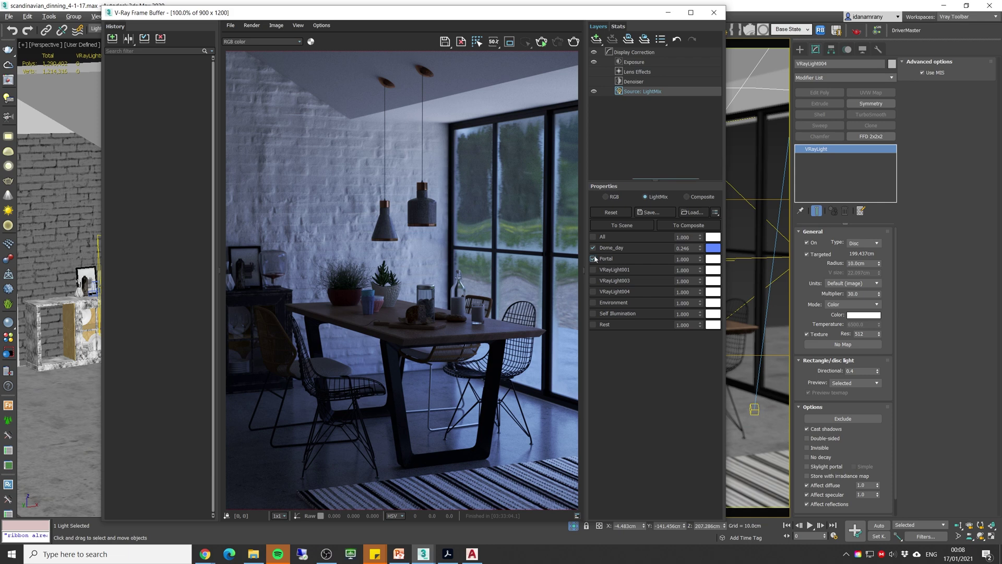
click(594, 258)
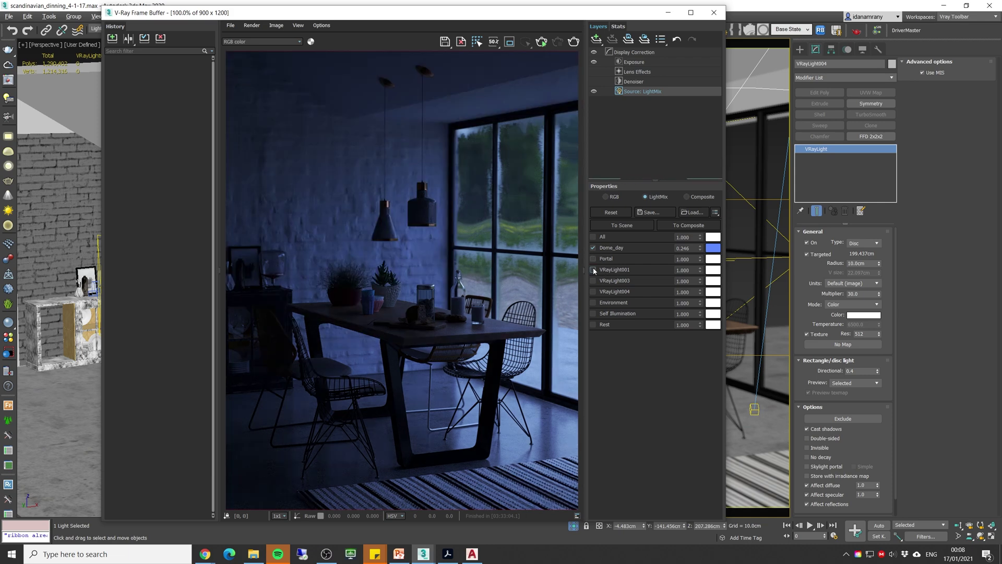
Enable VRayLight001 at 0.374 with a pale yellow tint.
click(594, 270)
drag(700, 271, 714, 334)
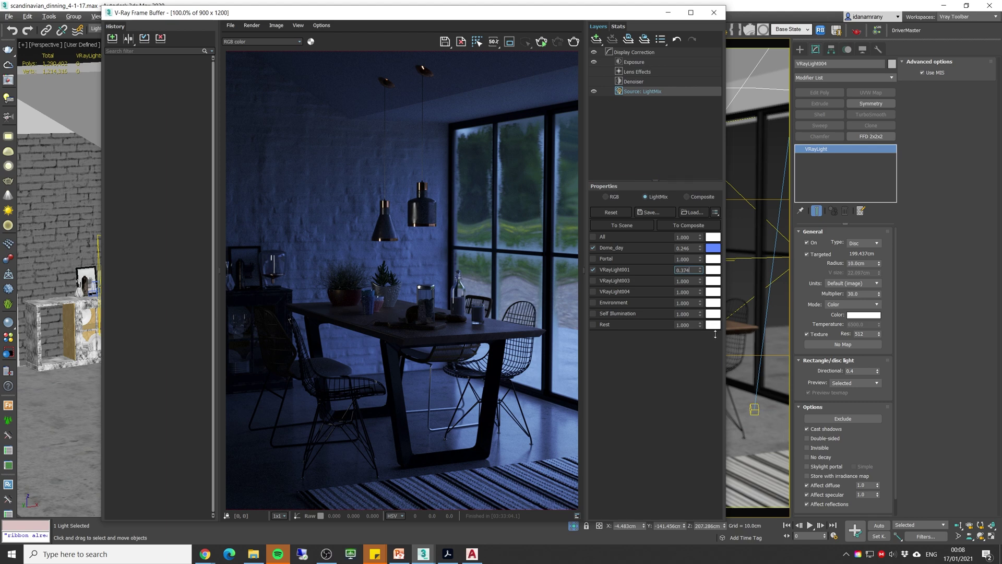
click(714, 270)
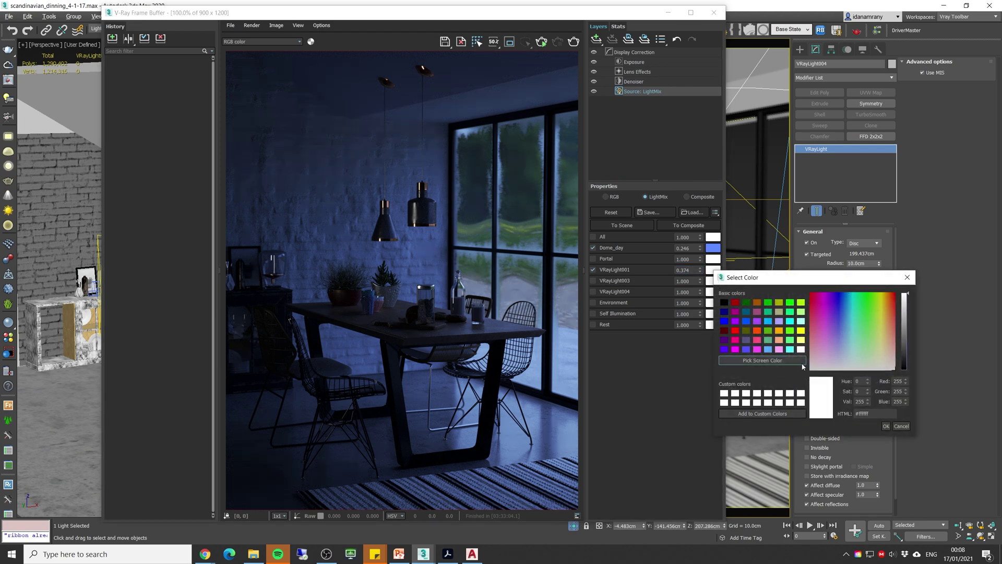
click(881, 337)
click(884, 342)
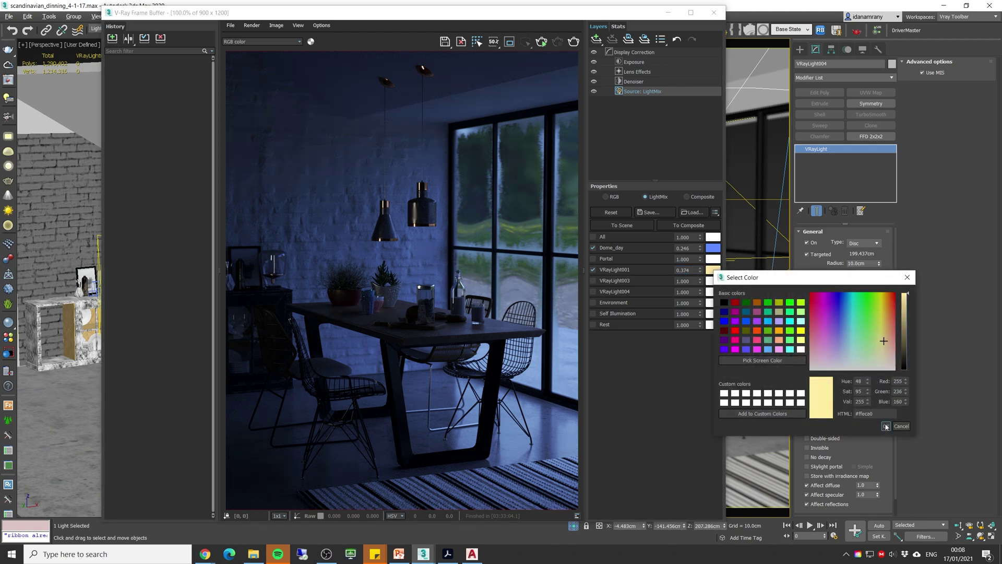
click(883, 345)
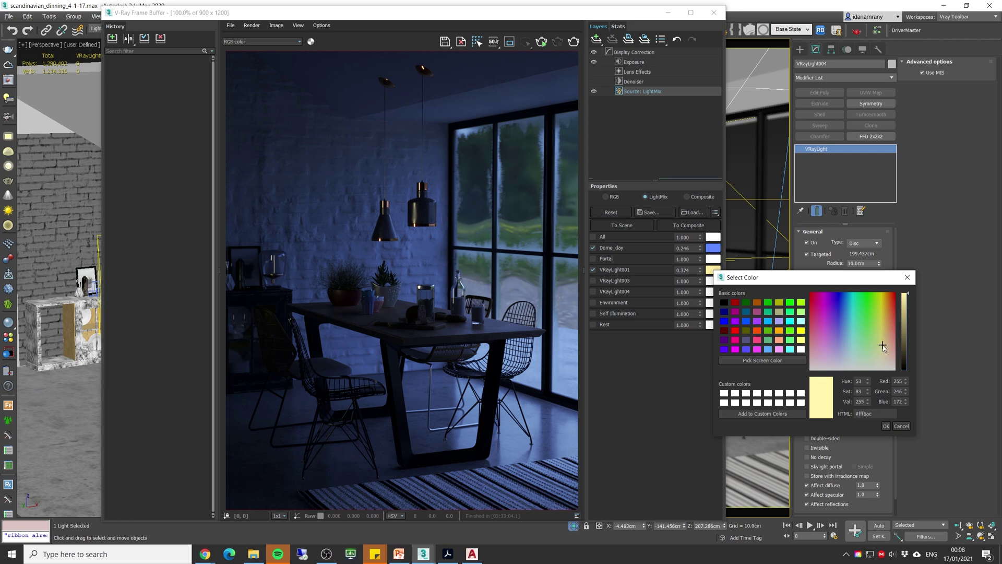
click(886, 426)
Enable VRayLight003 and give it a warm yellow-orange colour.
click(593, 281)
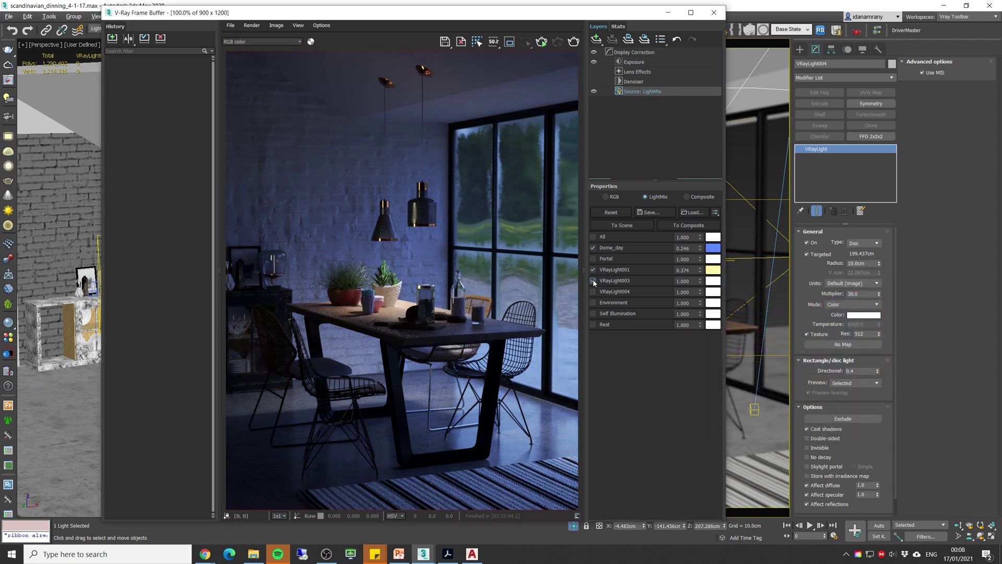
click(593, 281)
click(593, 281)
click(714, 281)
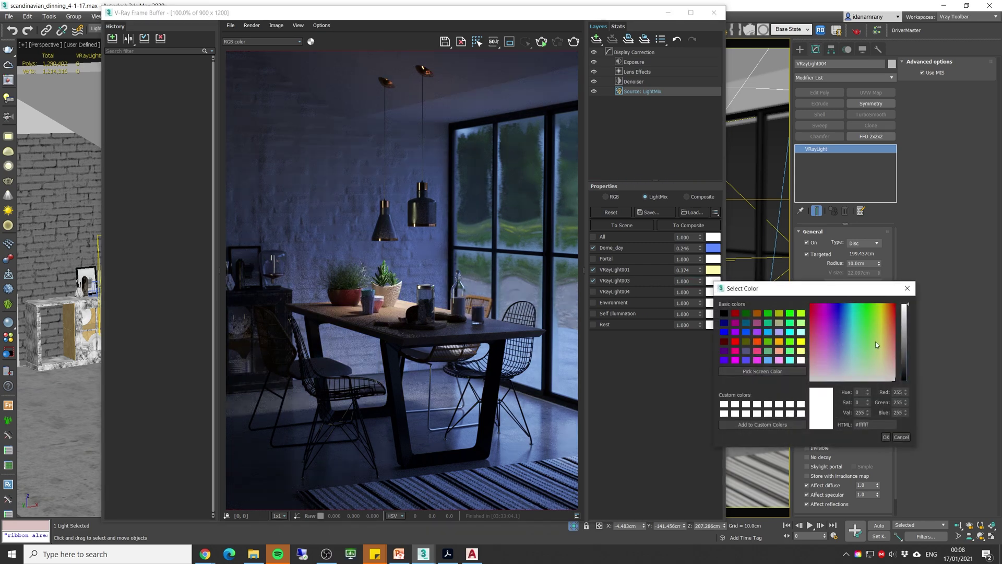
mouse_move(876, 341)
mouse_down()
mouse_move(885, 349)
mouse_move(886, 334)
mouse_up()
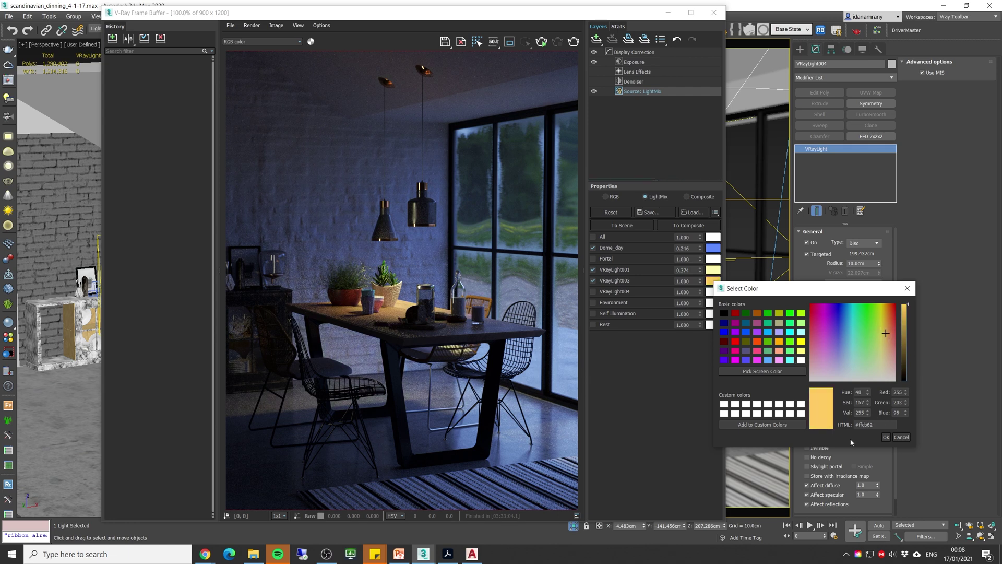
click(887, 438)
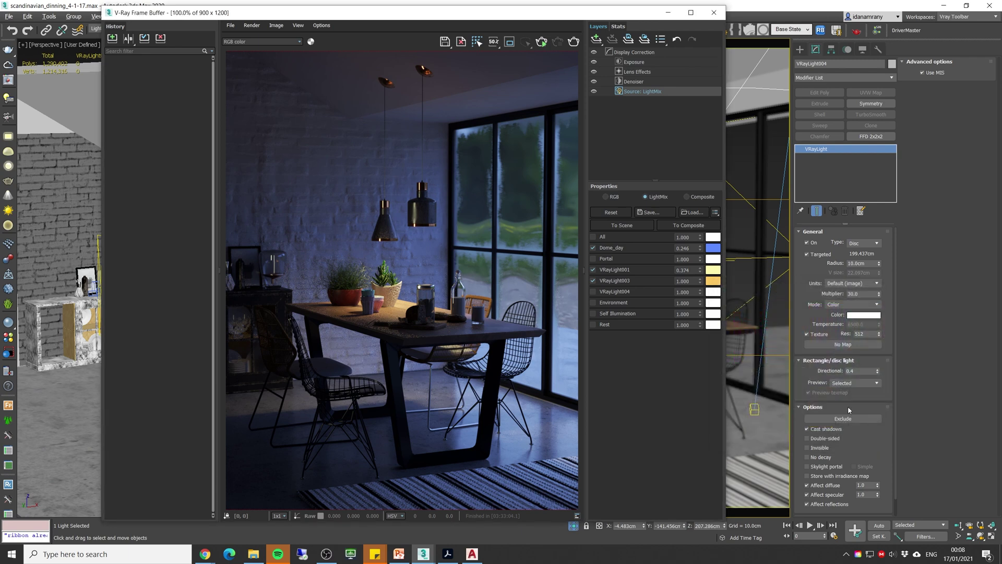
Raise VRayLight003 to 1.310 and brighten the image exposure to about 3.87.
drag(700, 281, 693, 208)
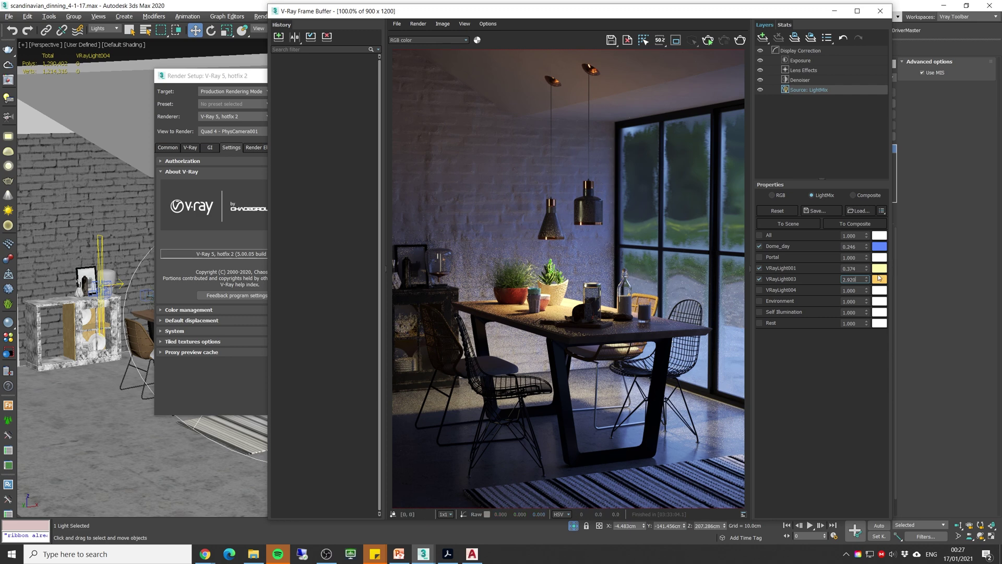
click(806, 60)
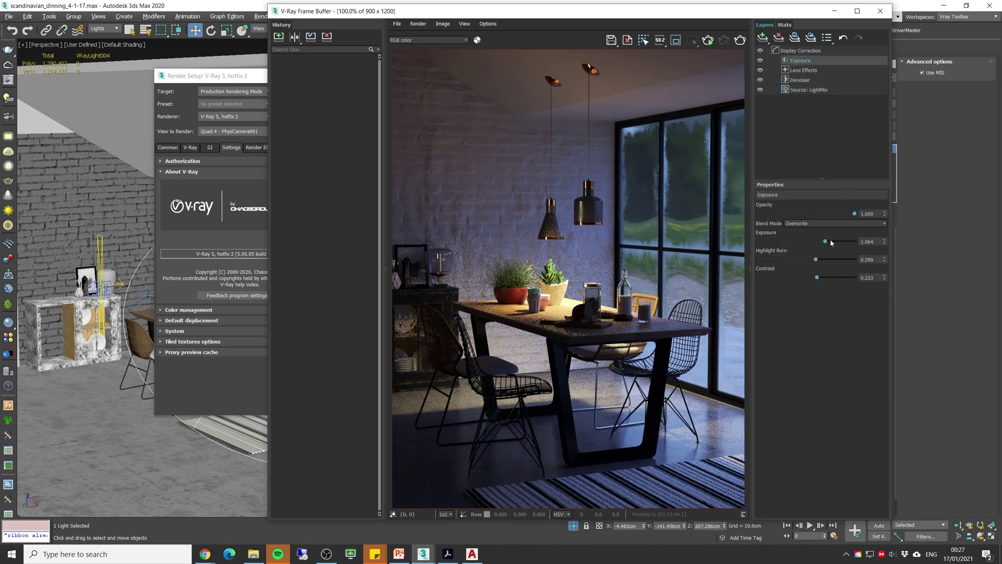
drag(826, 241, 844, 242)
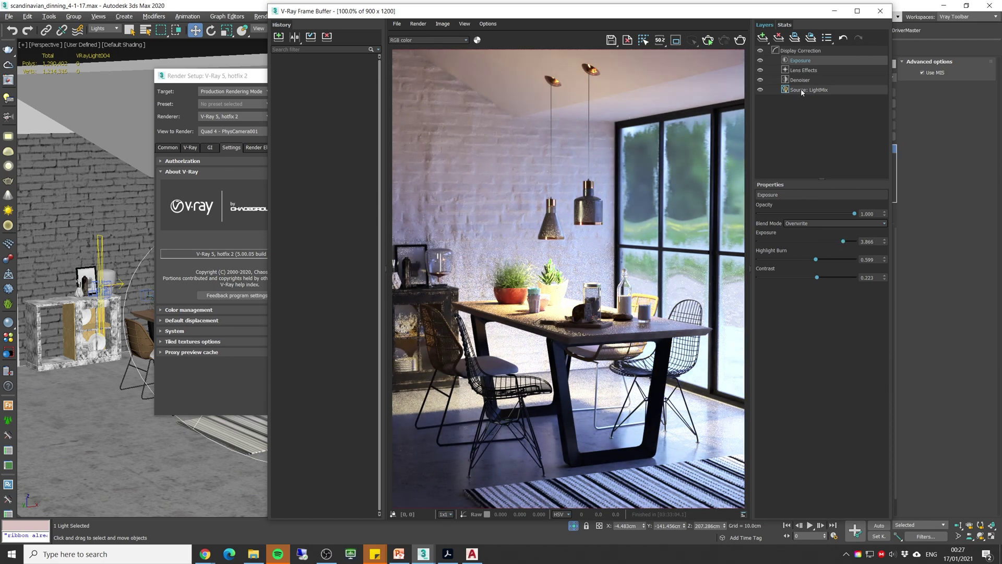
Dim VRayLight003 to 0.318 and Dome_day to 0.088 in the light mix.
click(801, 91)
drag(867, 279, 875, 311)
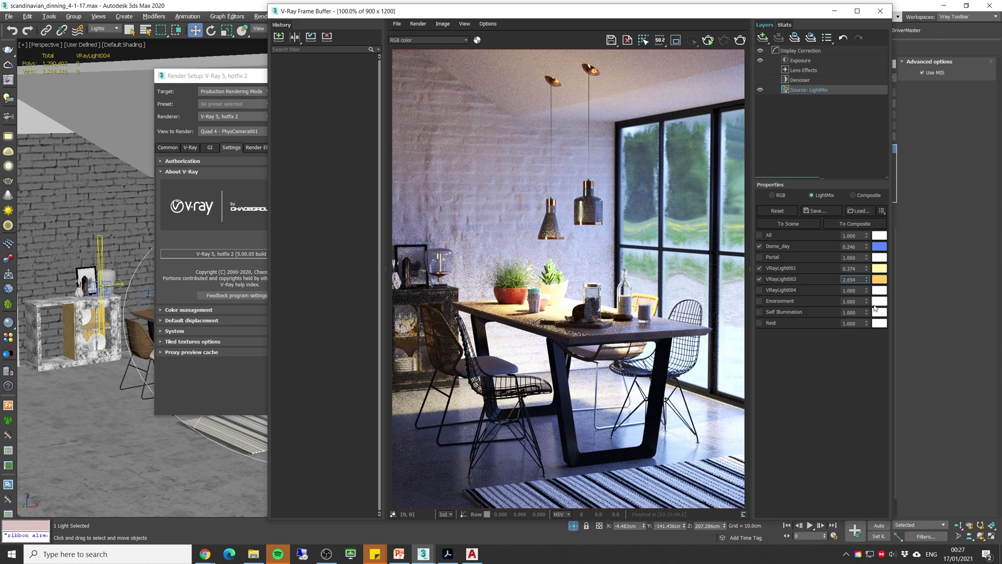
click(760, 280)
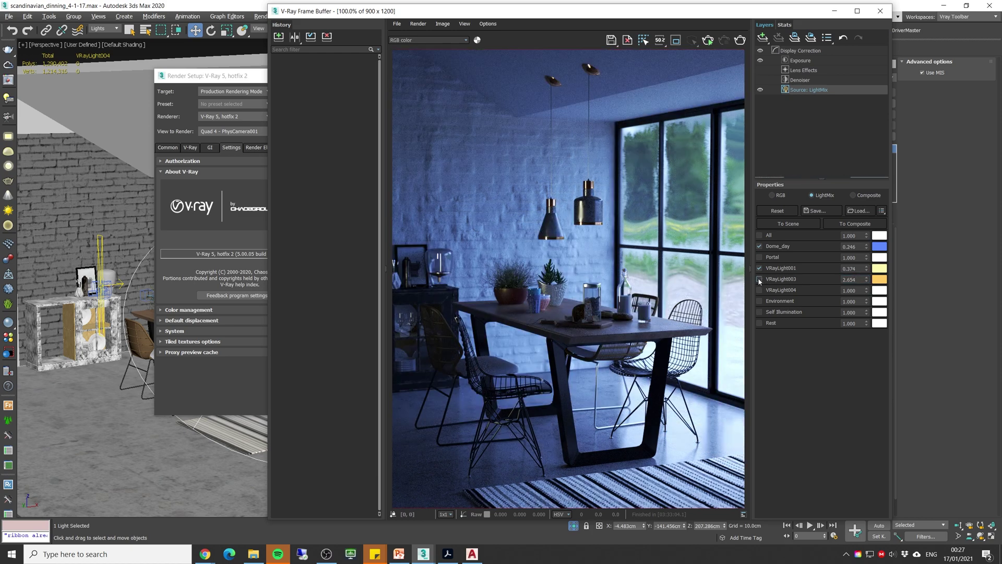
click(760, 279)
drag(867, 280, 869, 290)
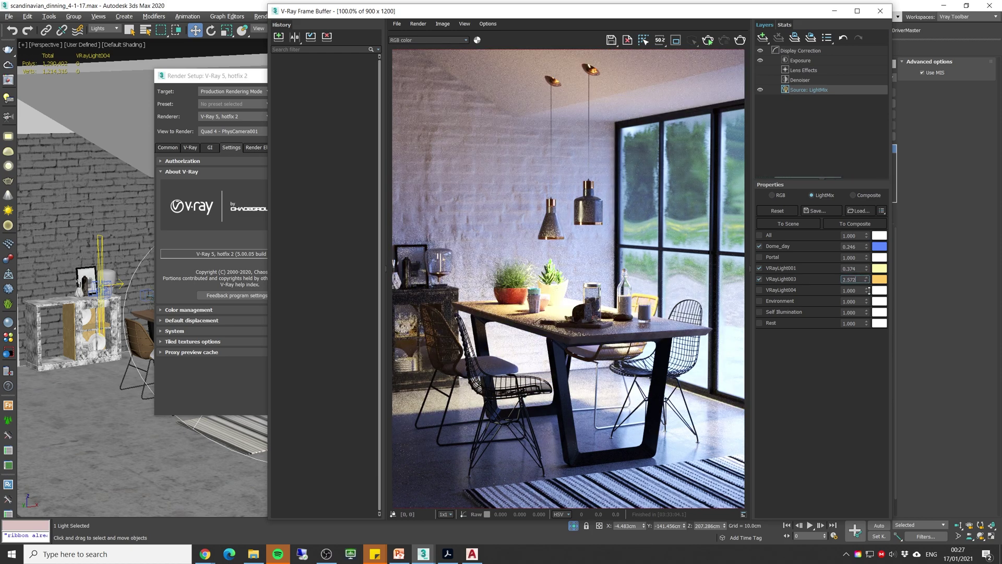
drag(876, 326, 891, 490)
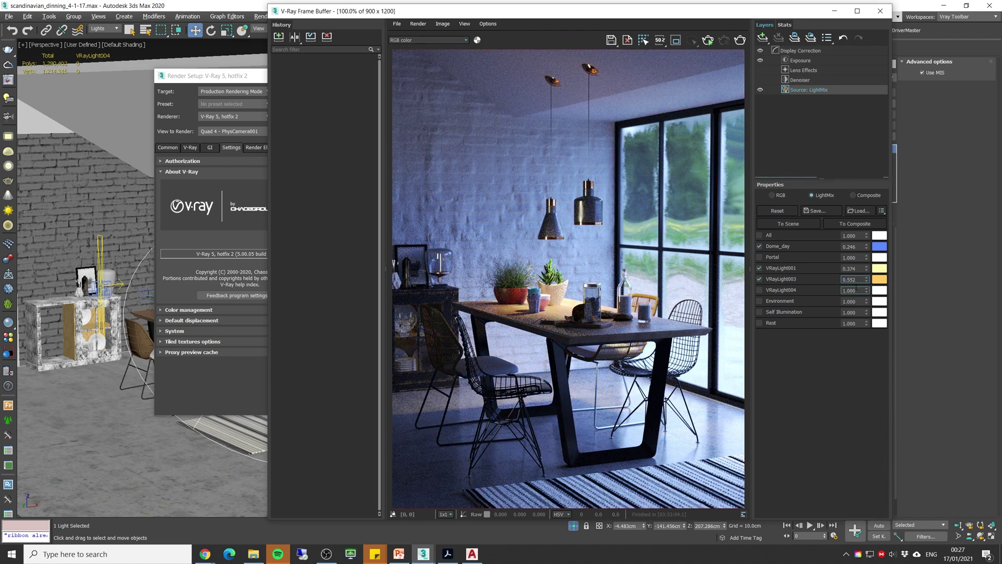
drag(869, 281, 868, 306)
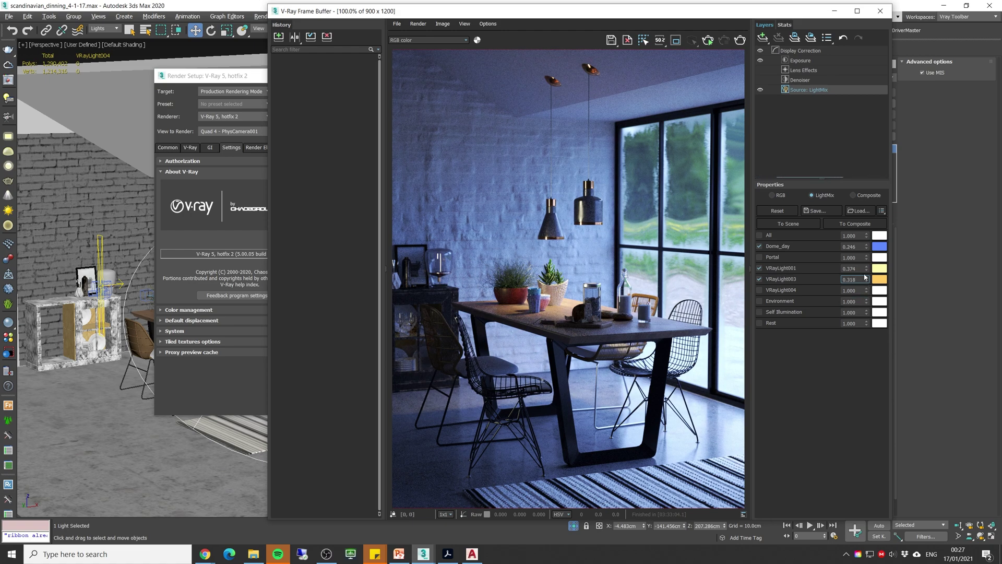
drag(869, 250, 864, 339)
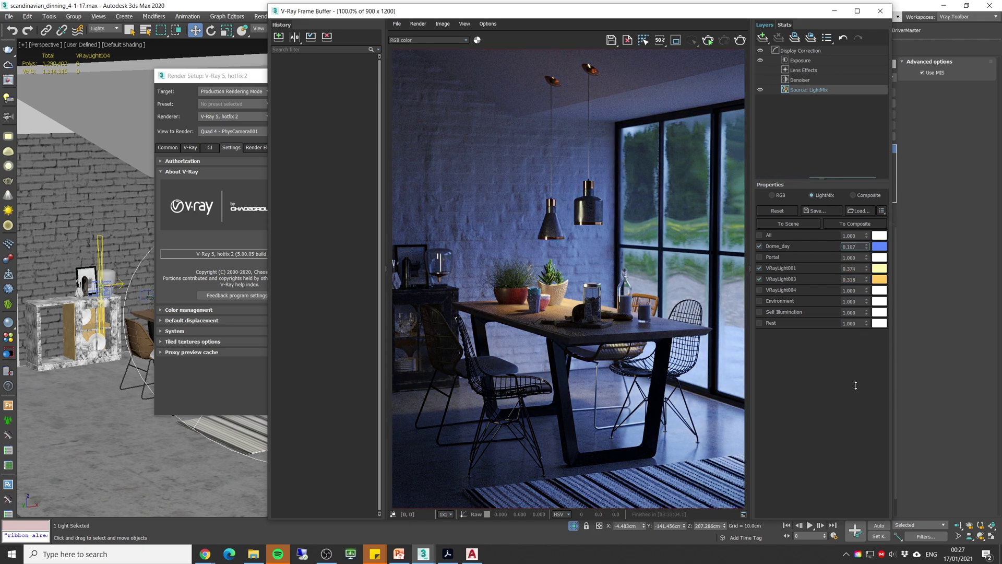
drag(855, 399, 853, 405)
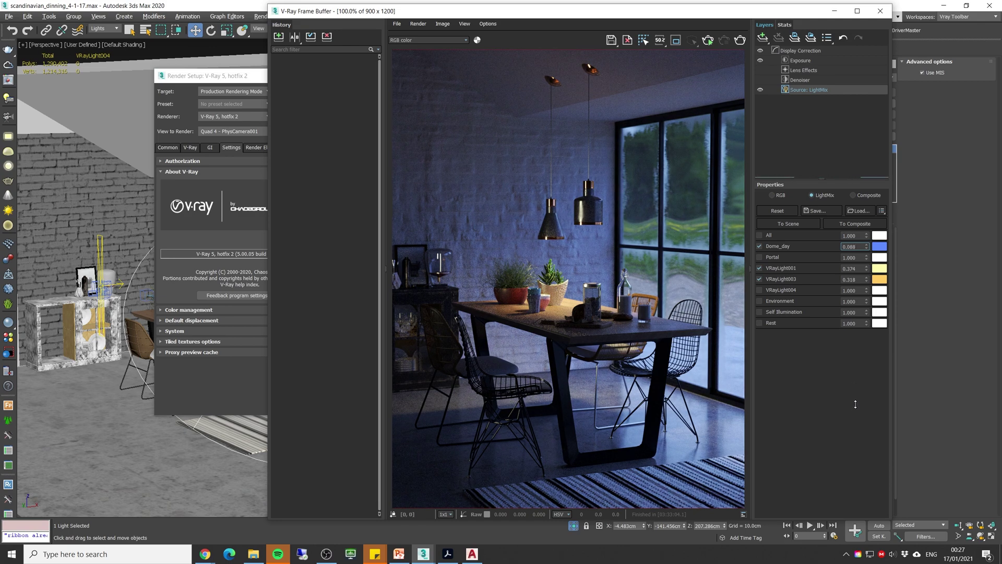
Enable VRayLight004 at 0.318 with a light blue tint.
click(760, 290)
click(760, 290)
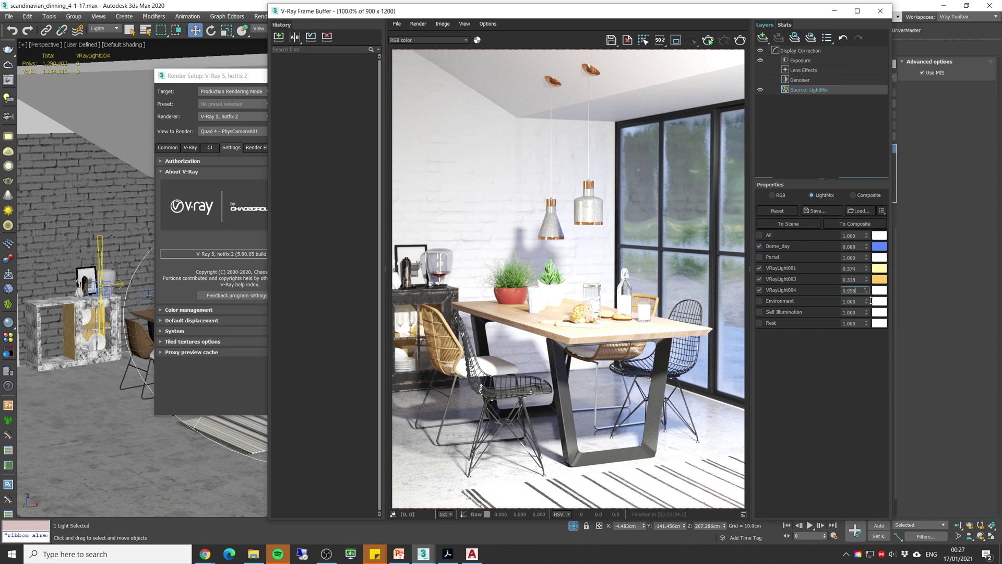
drag(885, 397, 885, 391)
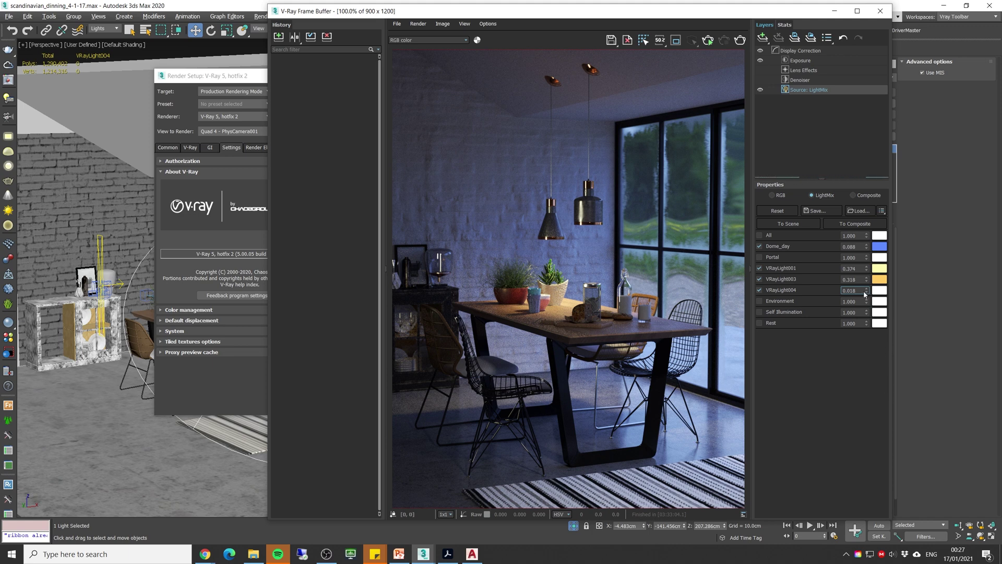
click(880, 290)
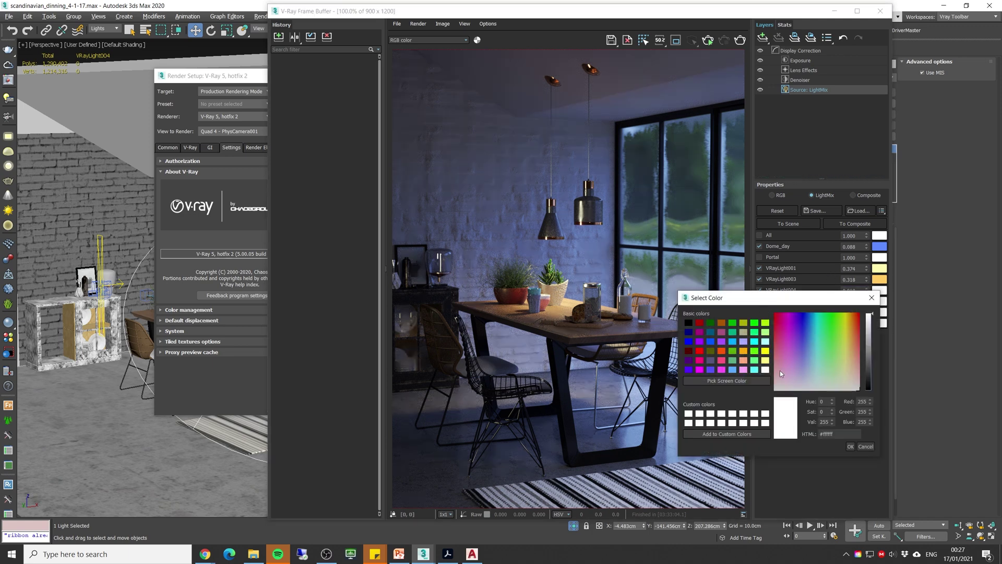
click(711, 342)
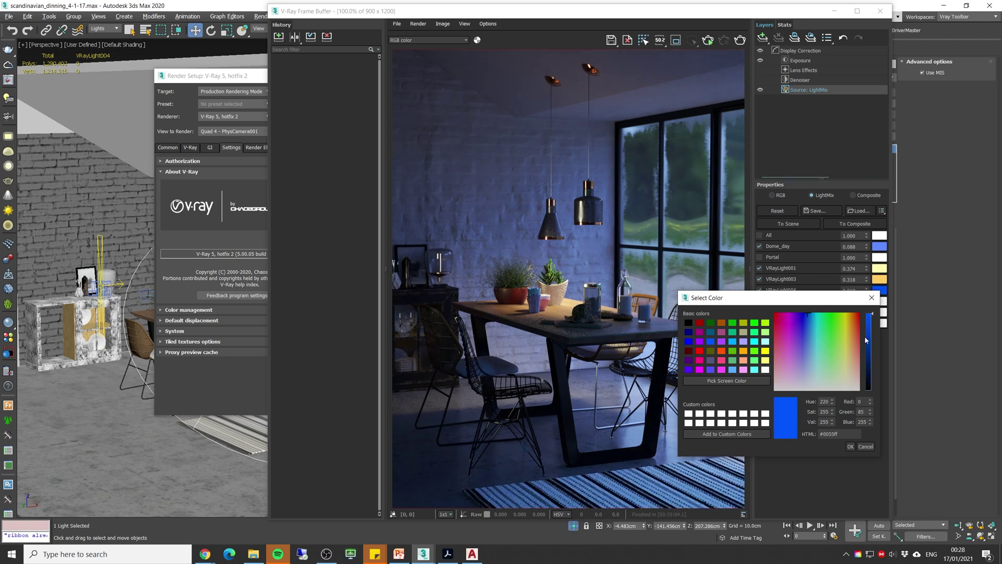
click(794, 333)
click(850, 446)
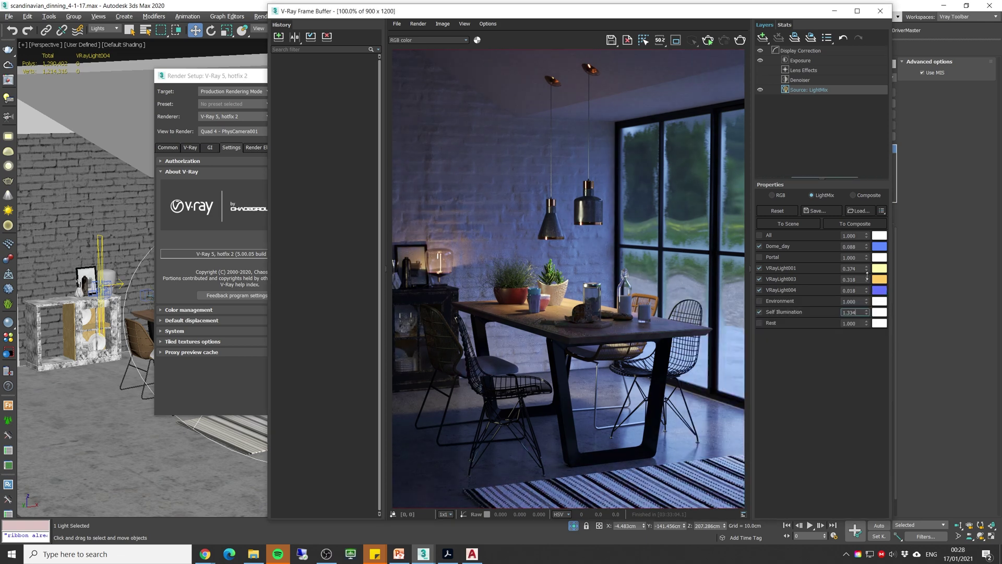
Boost Self Illumination to 1.750 and raise exposure to 4.514.
drag(868, 277, 869, 230)
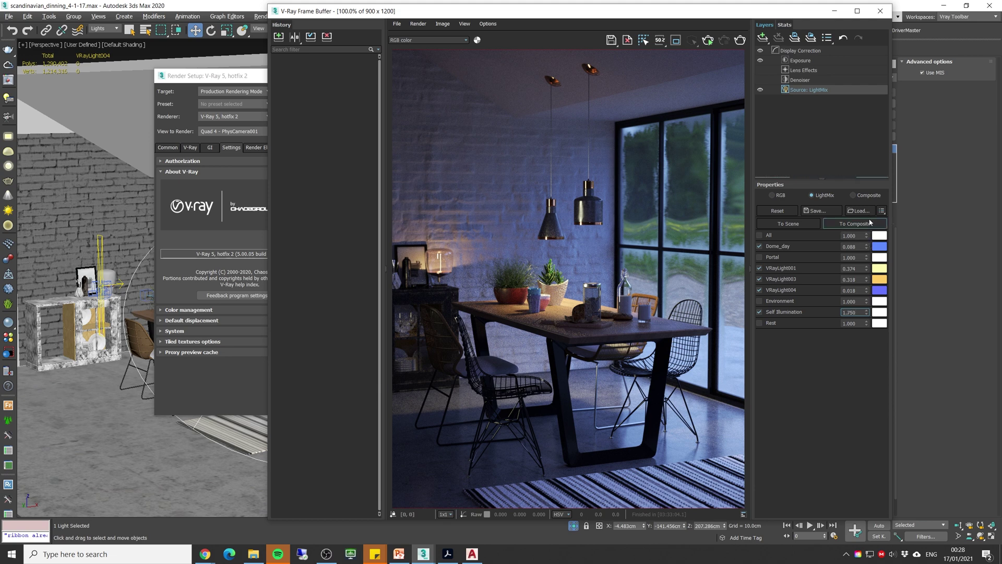
click(801, 61)
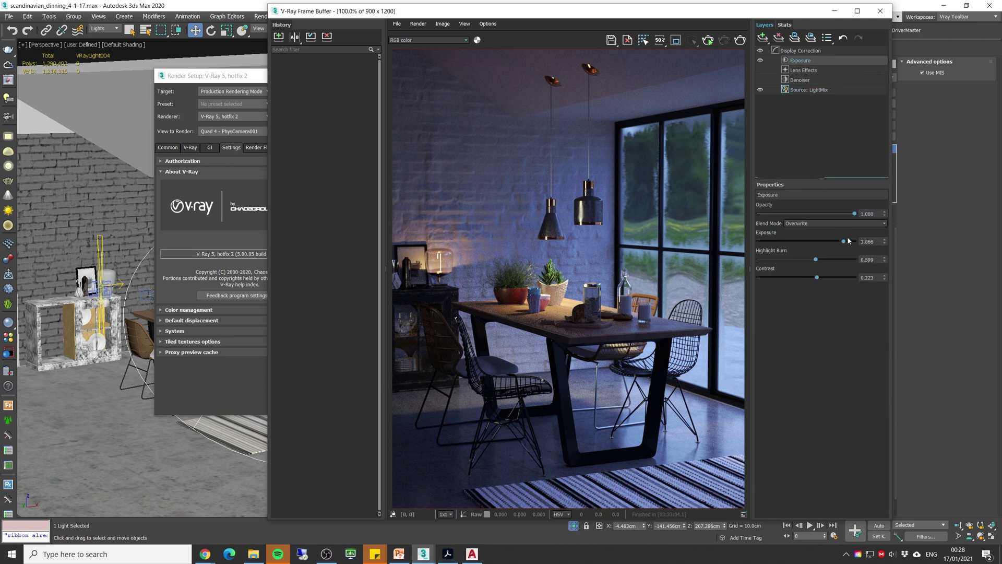
drag(844, 242, 851, 243)
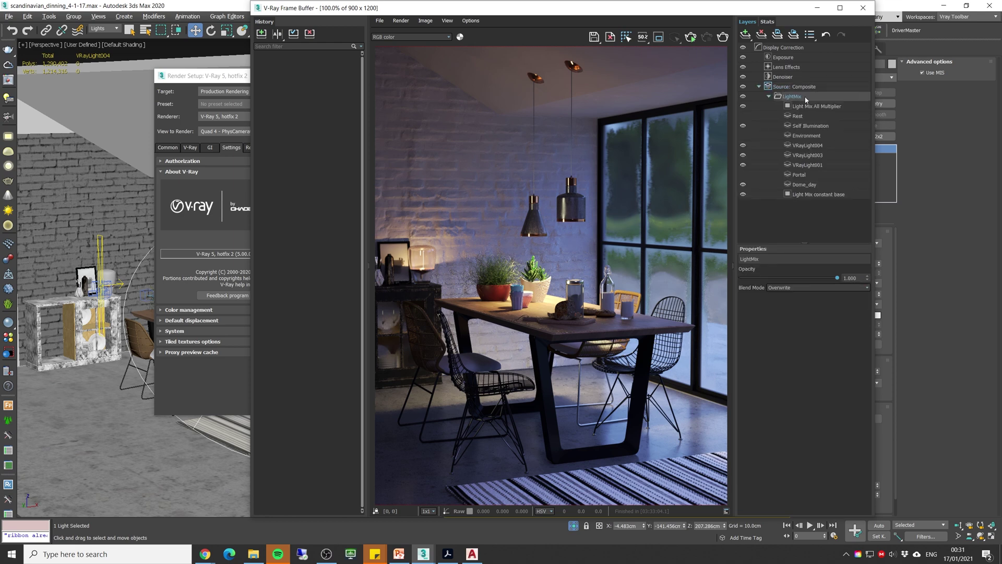
In the LightMix composite group, select the Self Illumination layer and keep its blend mode on Add.
click(769, 97)
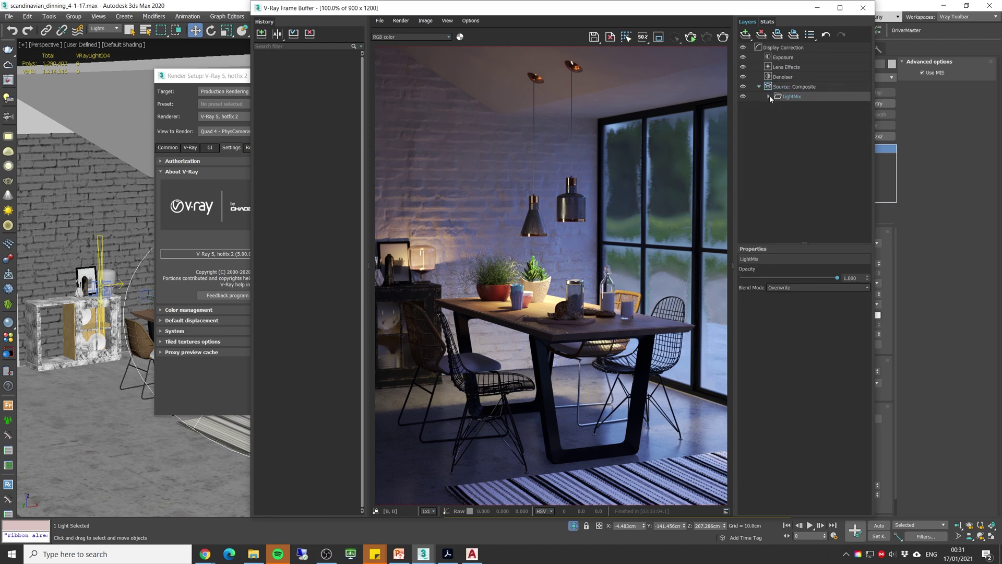
click(769, 96)
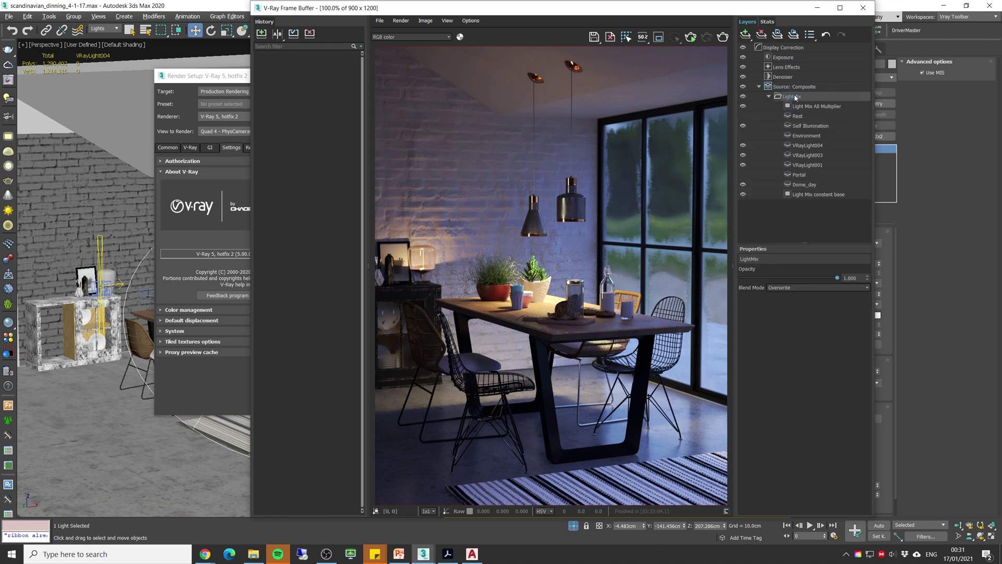
click(806, 126)
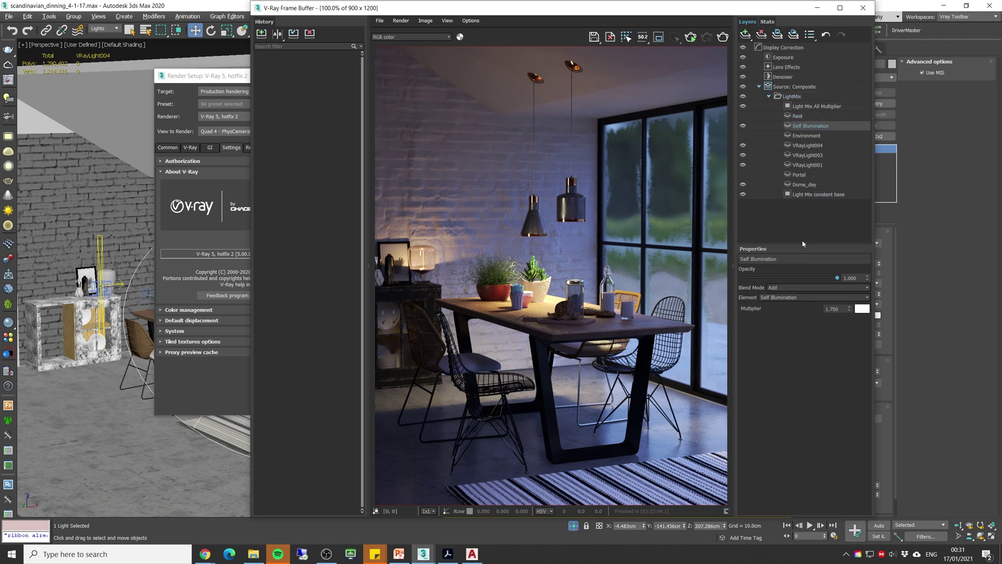
click(810, 287)
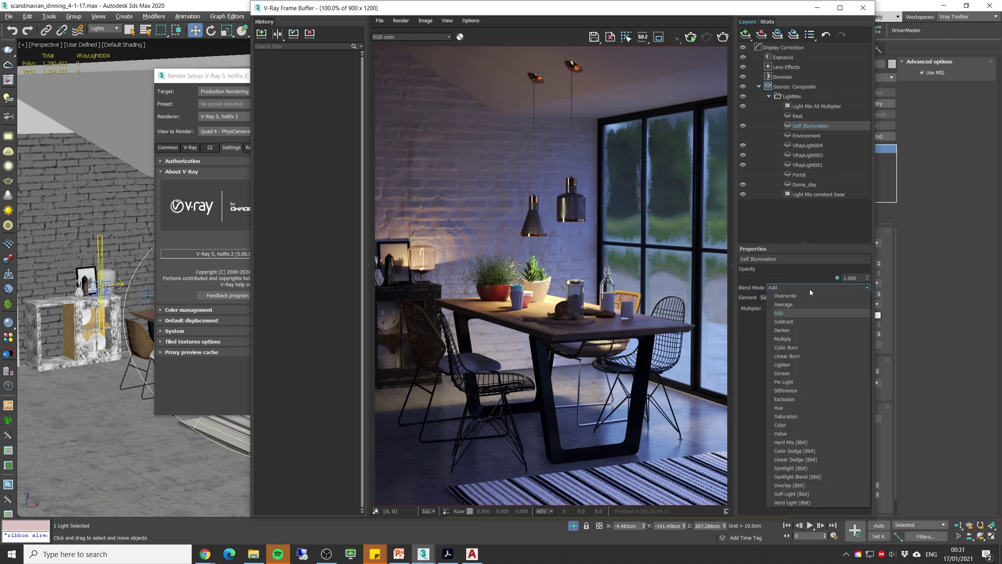
click(803, 290)
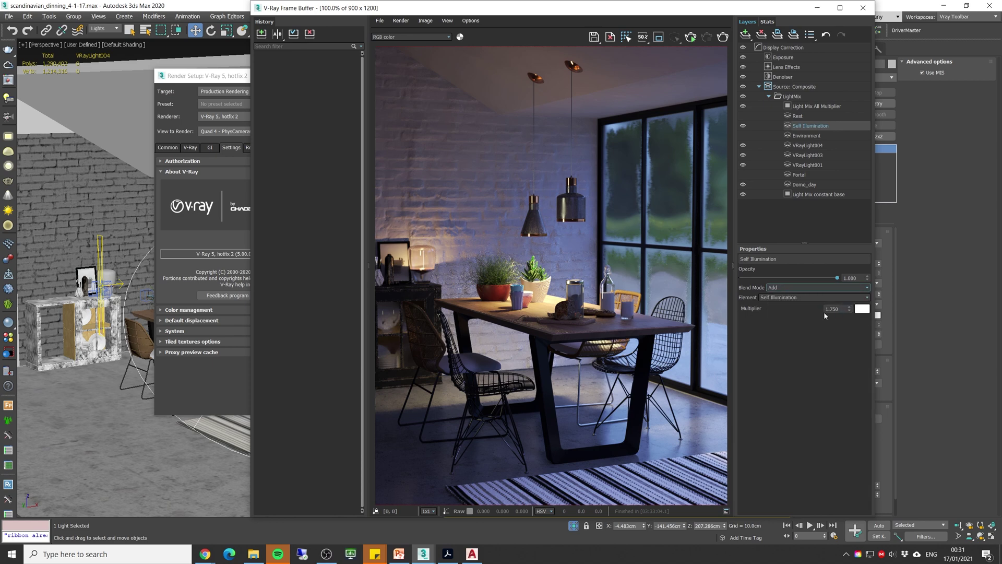